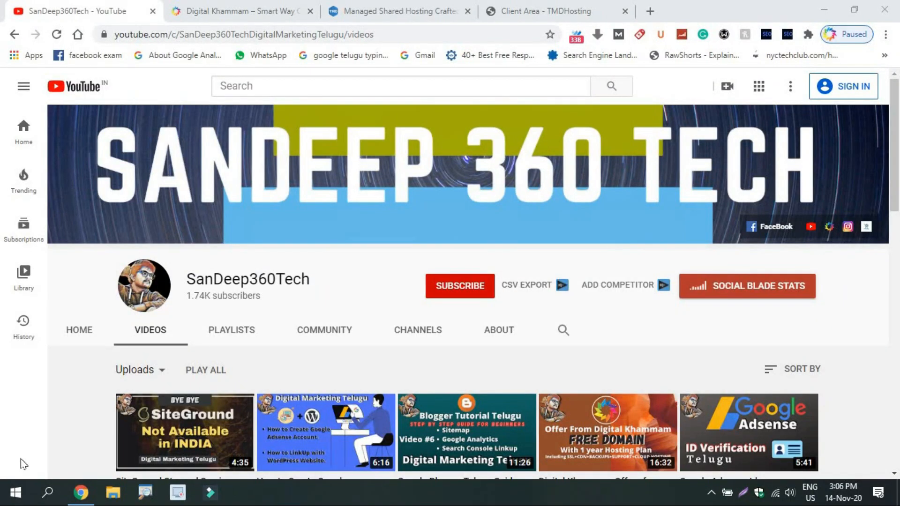
Step: Switch to the 'Digital Khammam – Smart Way' website tab
click(210, 3)
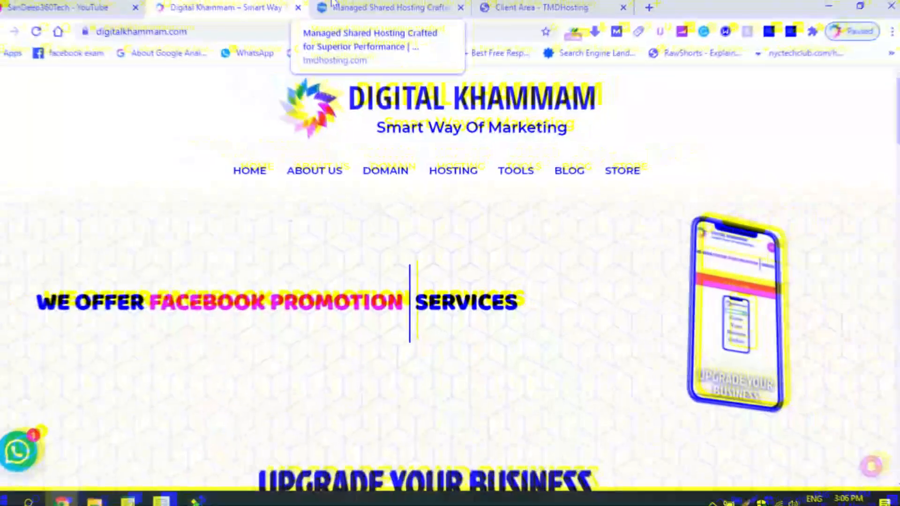
Step: Compare TMDHosting's Linux Shared Hosting pricing plans with the Digital Khammam site, ending on TMDHosting
click(343, 5)
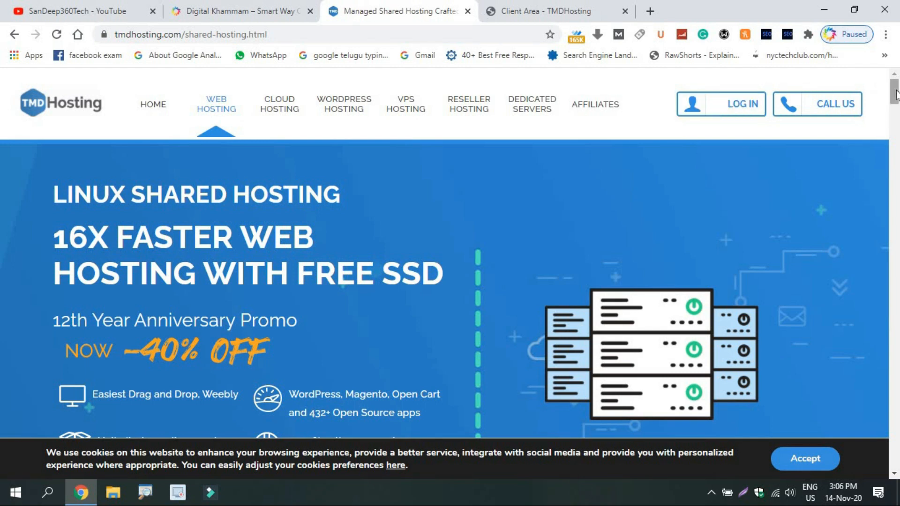
mouse_move(895, 93)
mouse_down()
mouse_move(898, 449)
mouse_move(897, 89)
mouse_up()
drag(897, 89, 898, 436)
click(233, 10)
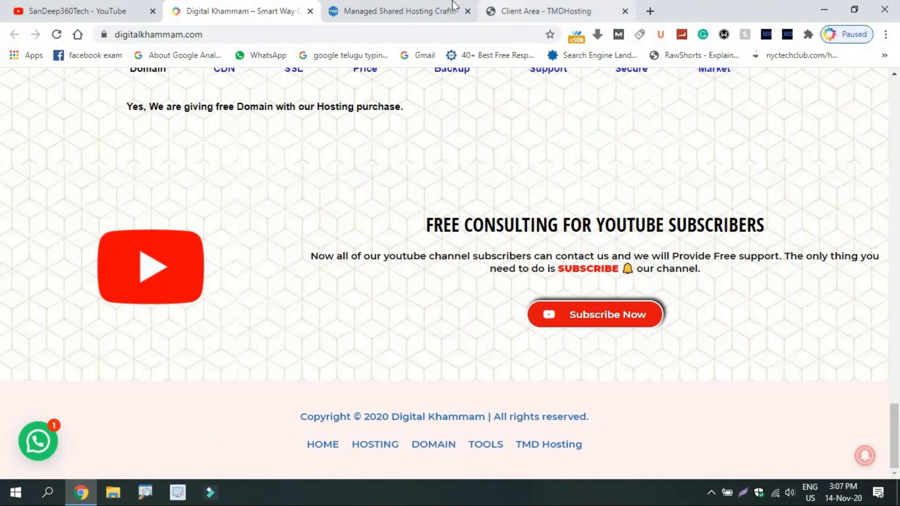
click(404, 8)
drag(897, 109, 897, 92)
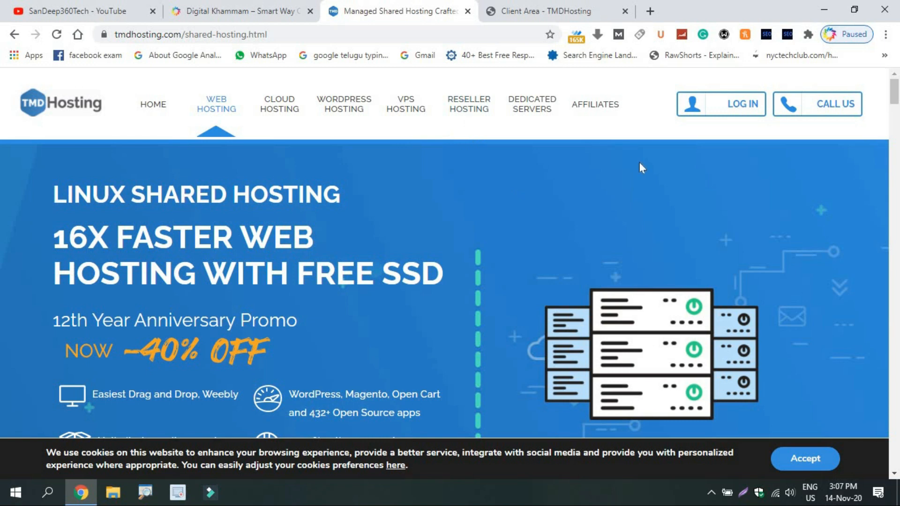
Step: Log in to cPanel for fruitdunia.com from the TMDHosting Client Area
click(519, 2)
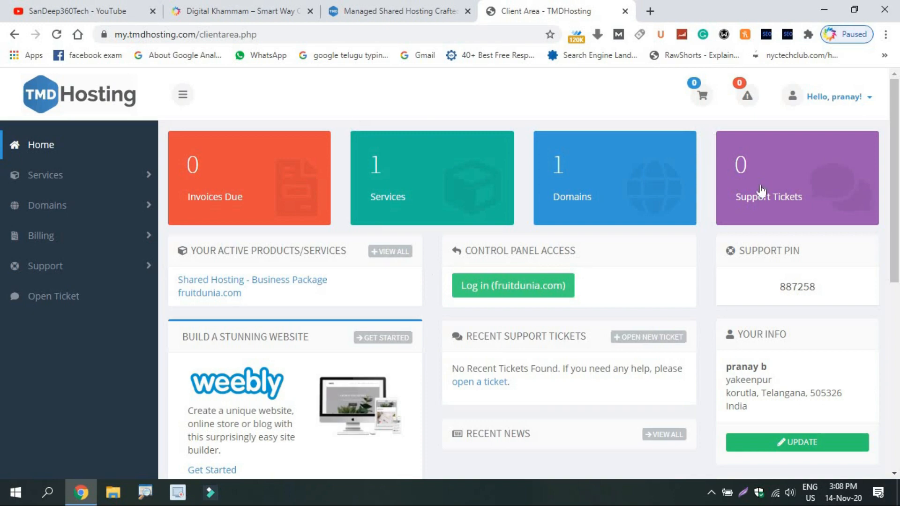
scroll(896, 118, down, 2)
scroll(891, 117, up, 3)
click(531, 288)
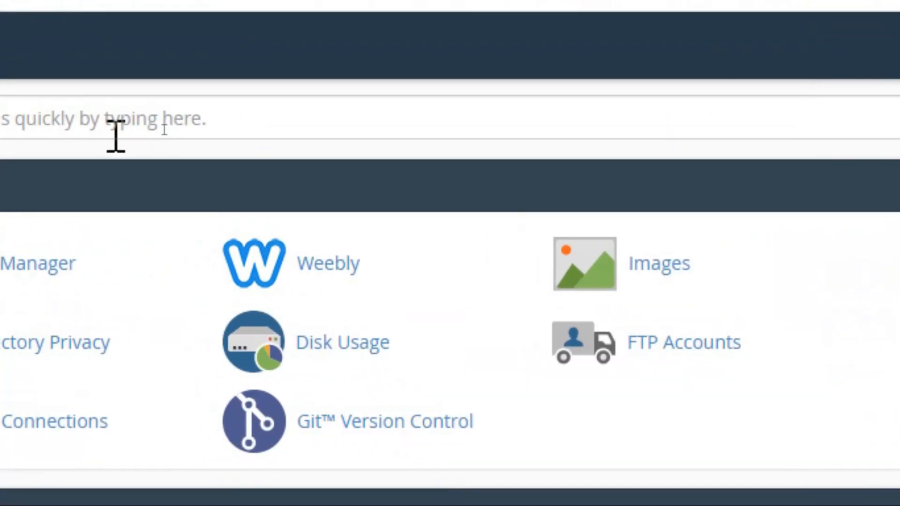
Step: Search cPanel's functions for 'sub' and open the Subdomains page
click(165, 129)
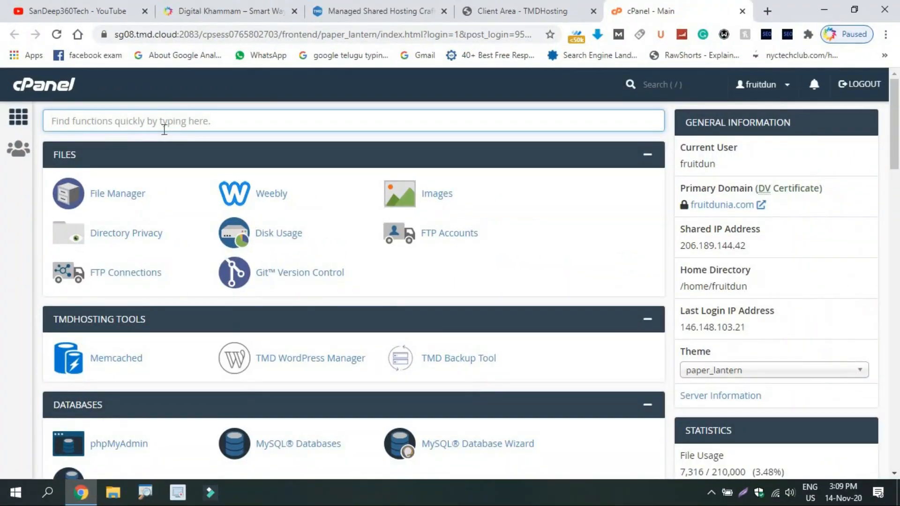
text(sub)
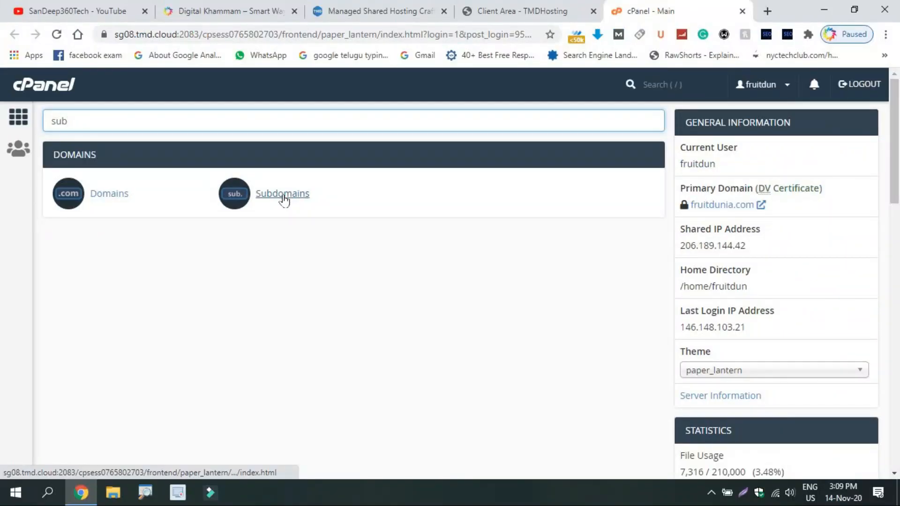
click(283, 195)
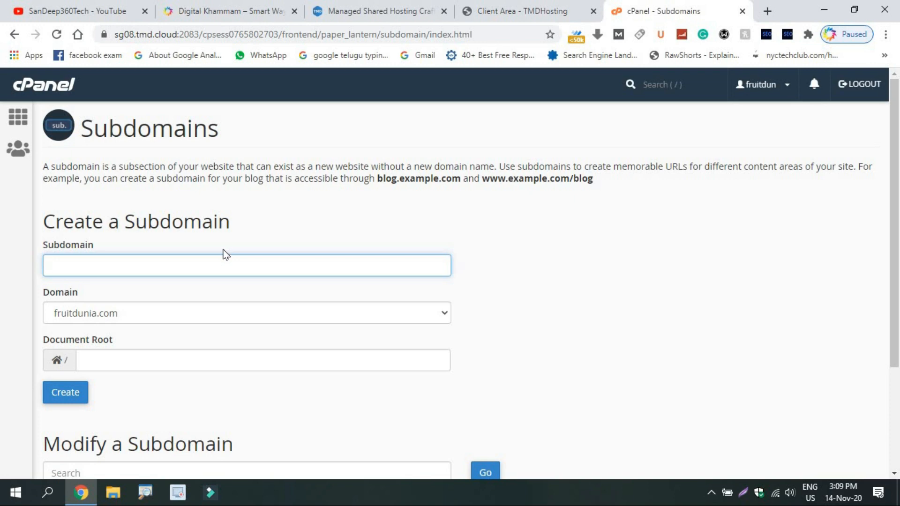
Step: Try the subdomain names 'business' and then 'news', letting the document root auto-fill
text(fru)
key(BackSpace)
key(BackSpace)
key(BackSpace)
text(business)
key(Tab)
key(Tab)
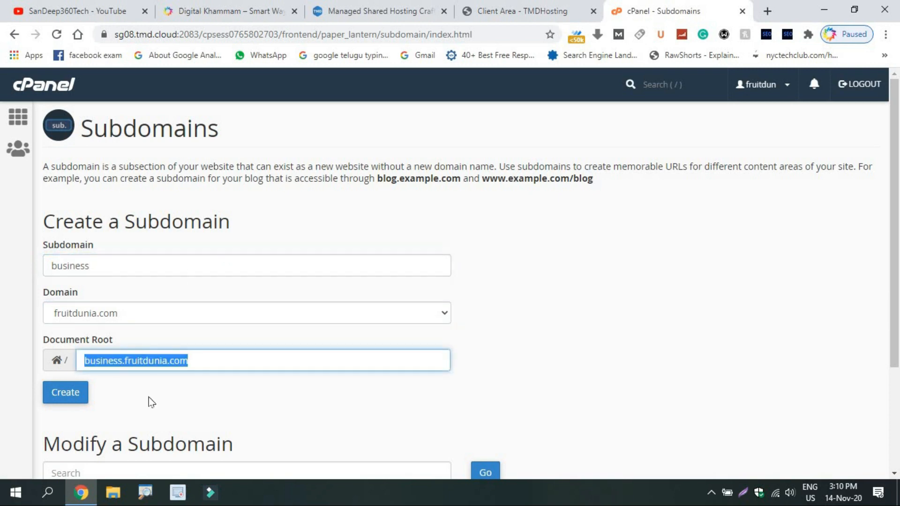
click(157, 413)
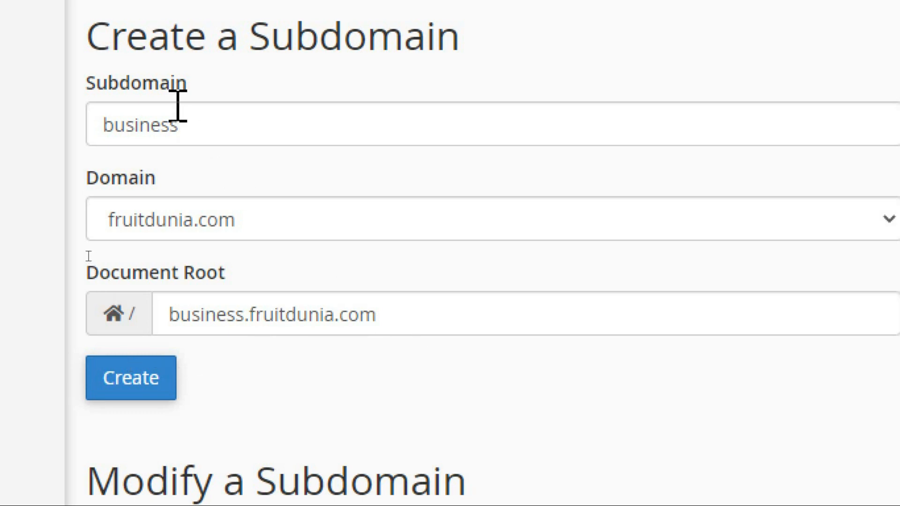
click(197, 125)
key(ctrl+a)
text(news)
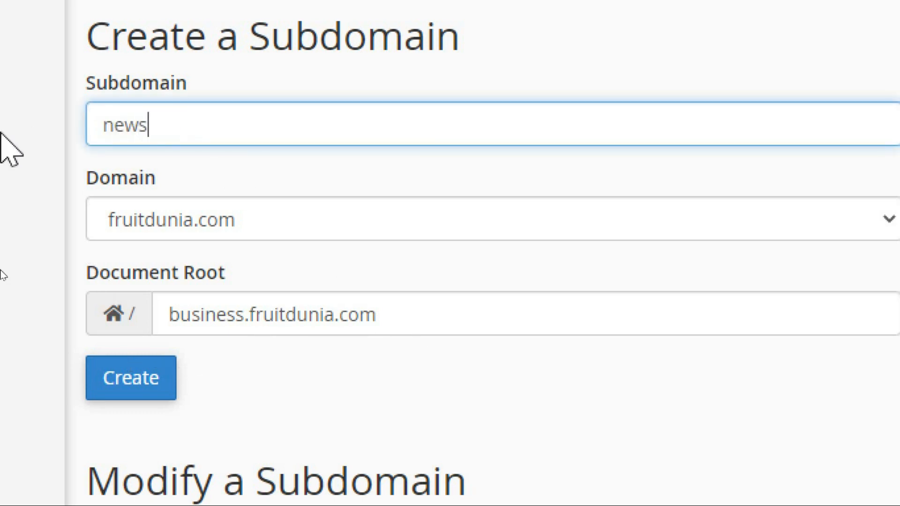
key(Tab)
key(Tab)
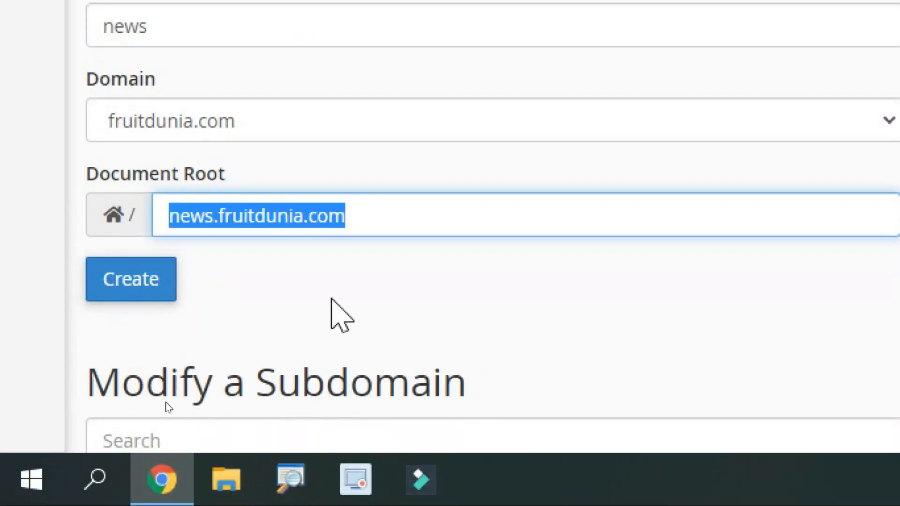
click(332, 300)
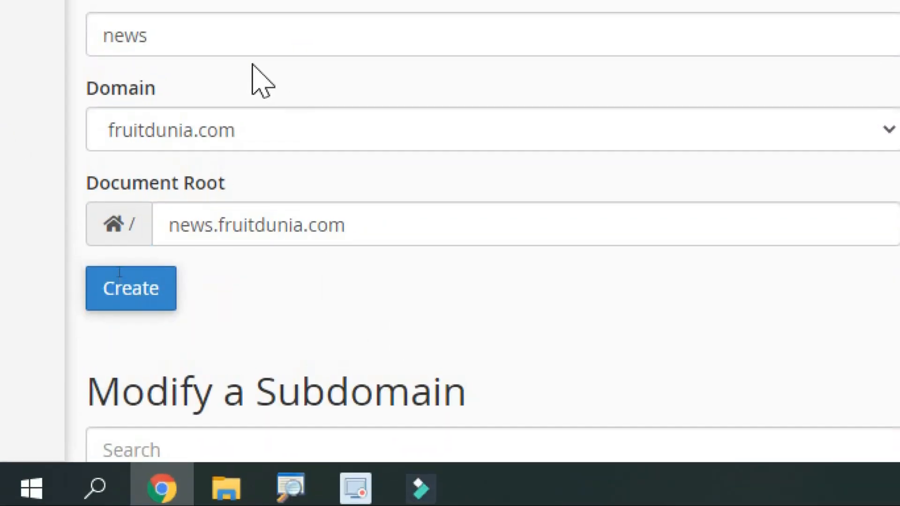
Step: Re-enter 'business' as the subdomain and create business.fruitdunia.com
click(240, 35)
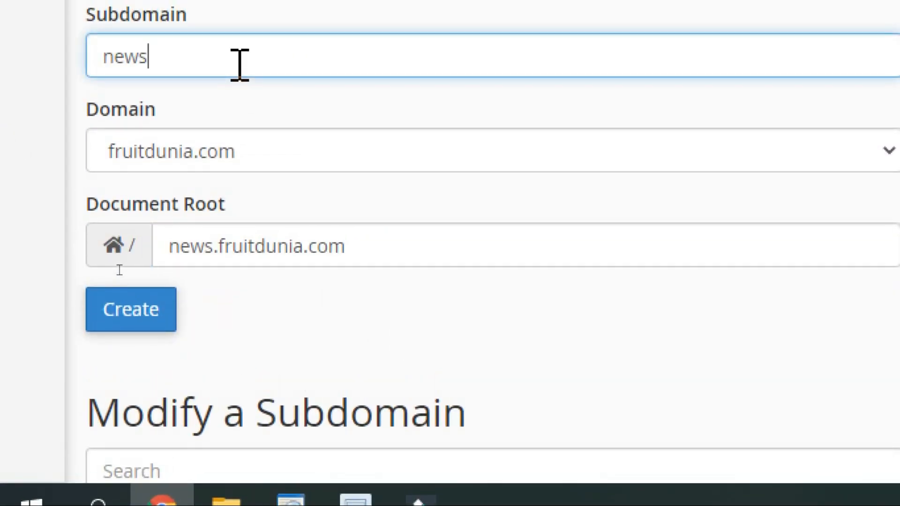
key(BackSpace)
key(BackSpace)
key(BackSpace)
key(BackSpace)
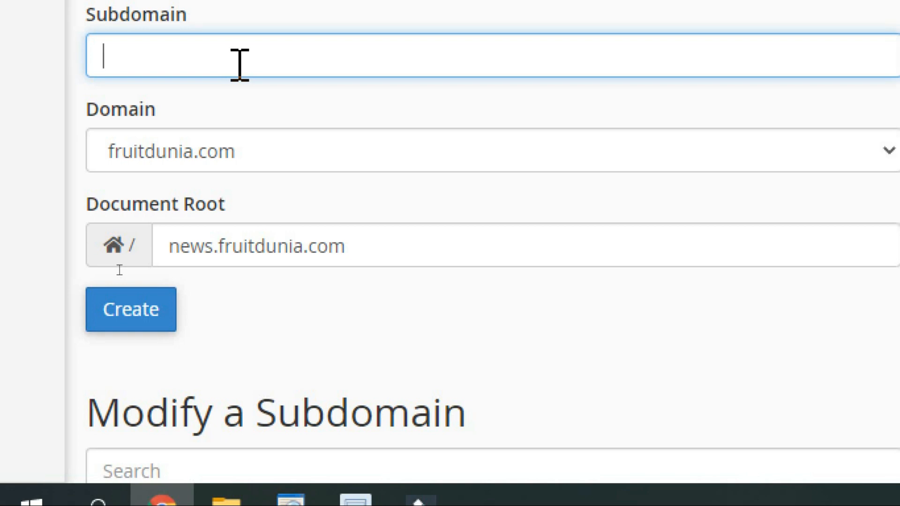
text(busienss)
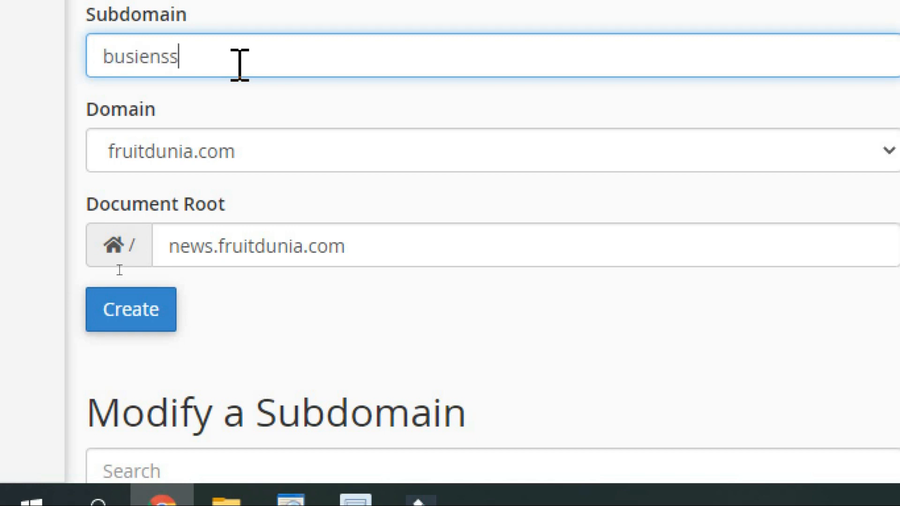
key(BackSpace)
key(BackSpace)
key(BackSpace)
key(BackSpace)
text(ness)
key(Tab)
key(Tab)
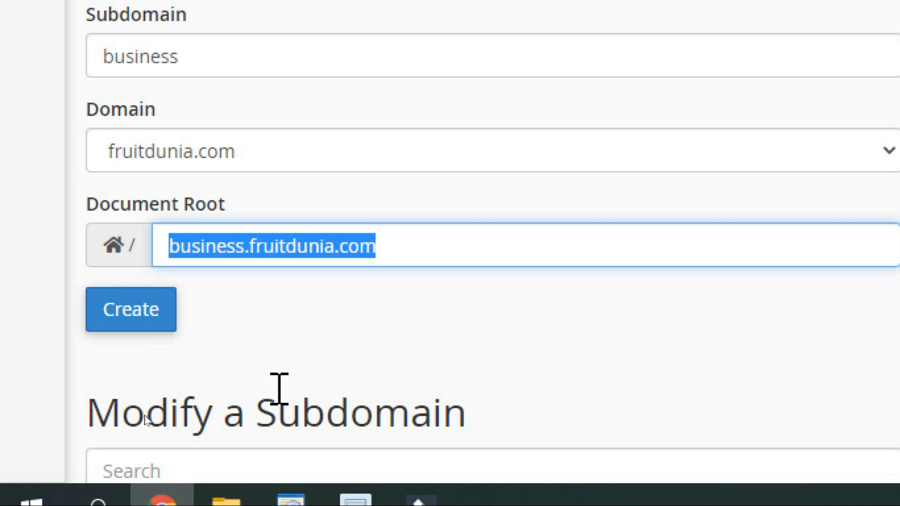
click(291, 369)
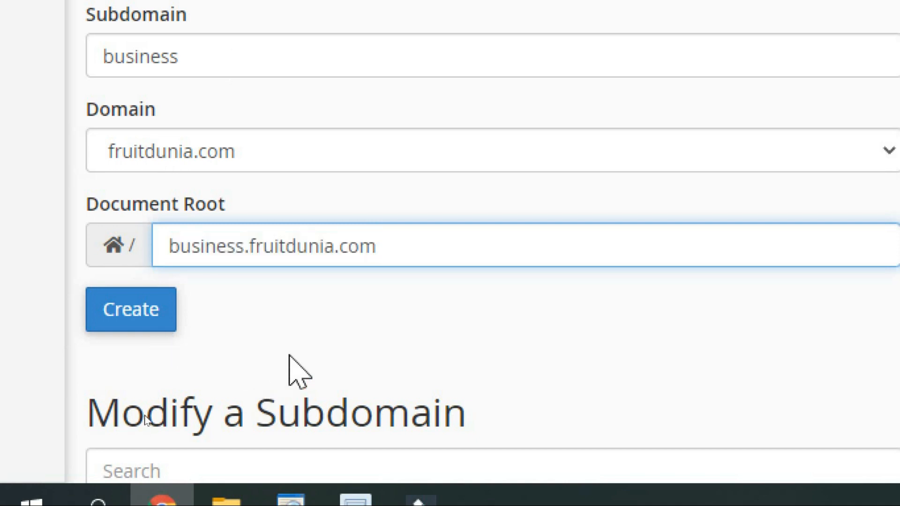
click(117, 305)
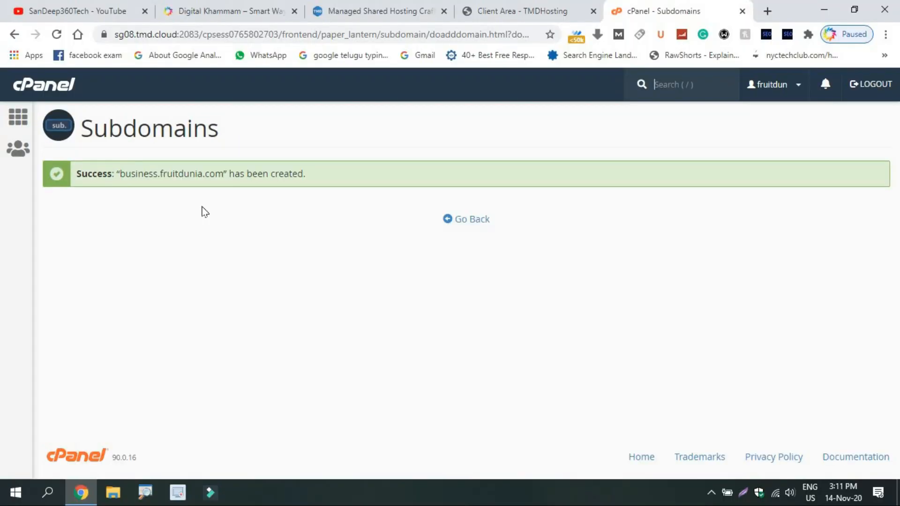
Step: Return to the cPanel home and open Let's Encrypt SSL under Security
click(451, 220)
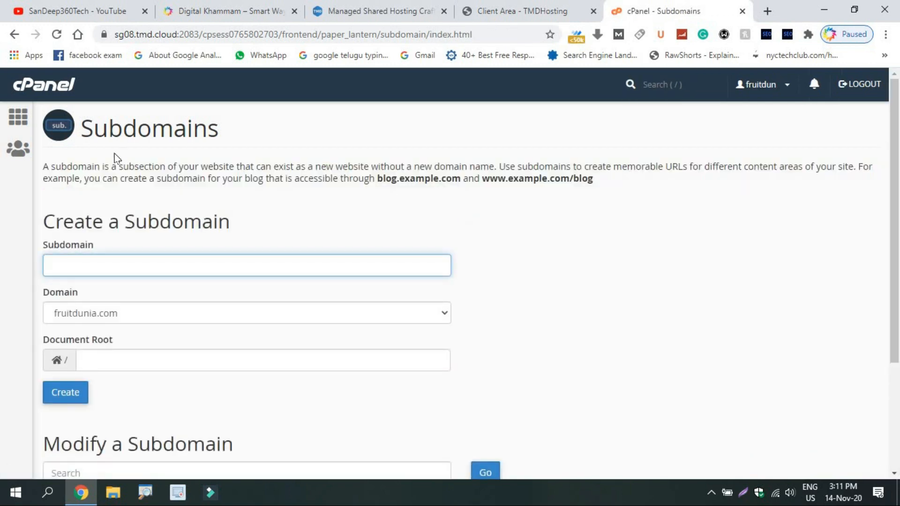
click(23, 117)
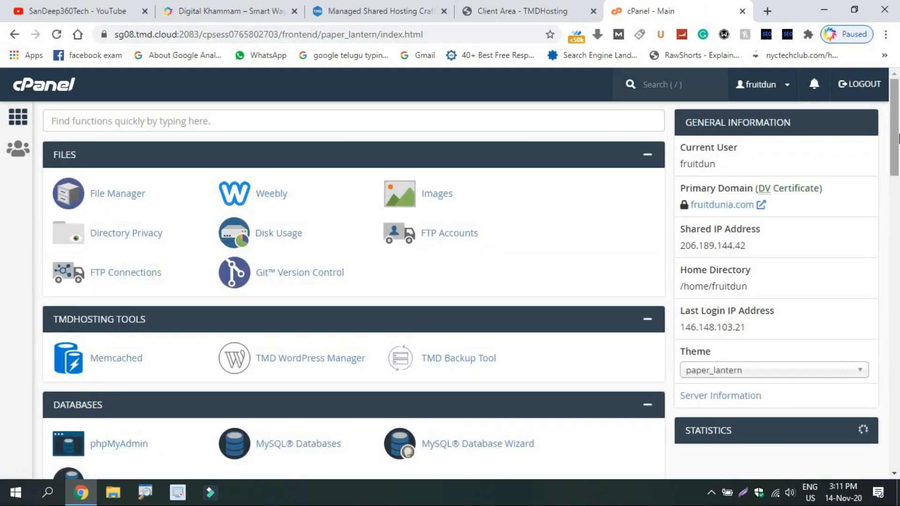
scroll(729, 283, down, 15)
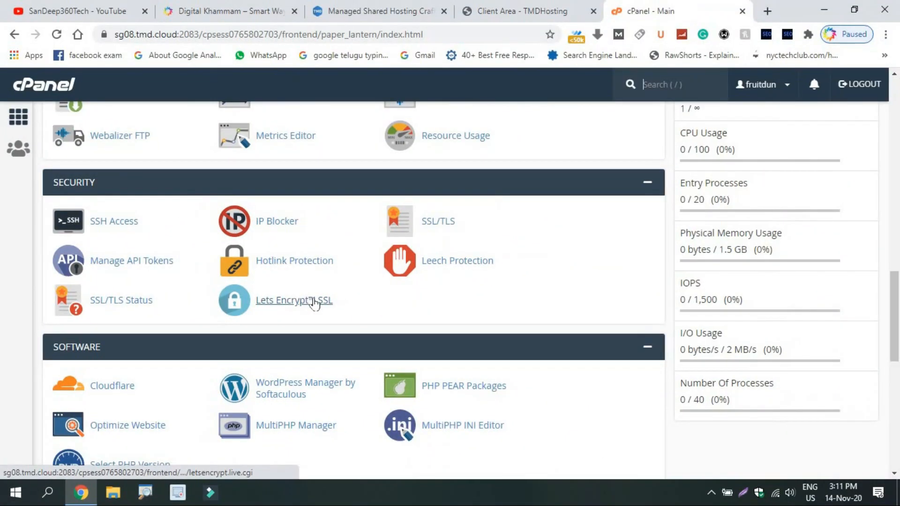
click(315, 305)
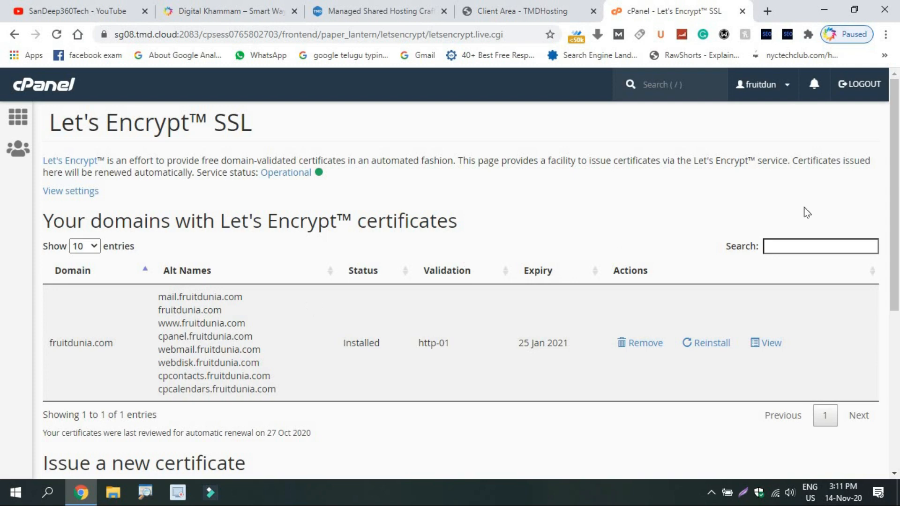
Step: Issue a Let's Encrypt certificate for business.fruitdunia.com and its www alias using http-01 validation
scroll(898, 233, down, 1)
scroll(898, 233, down, 5)
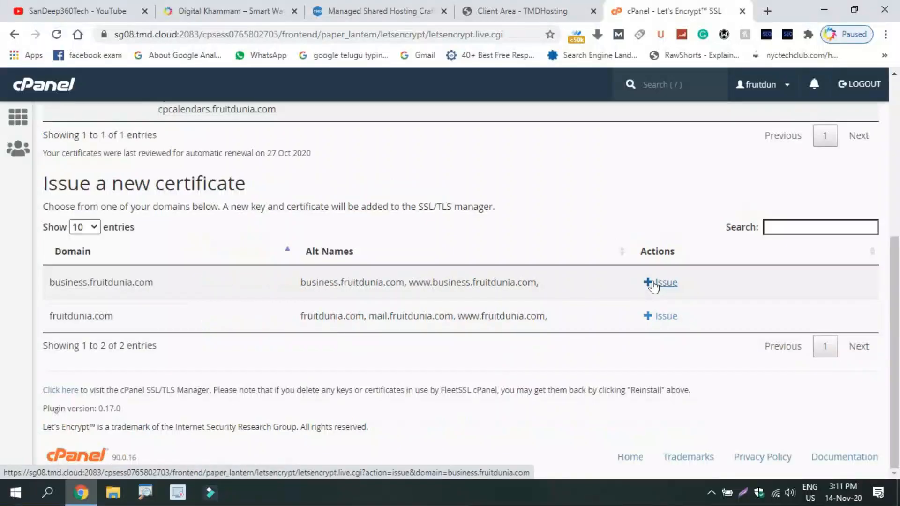
click(653, 283)
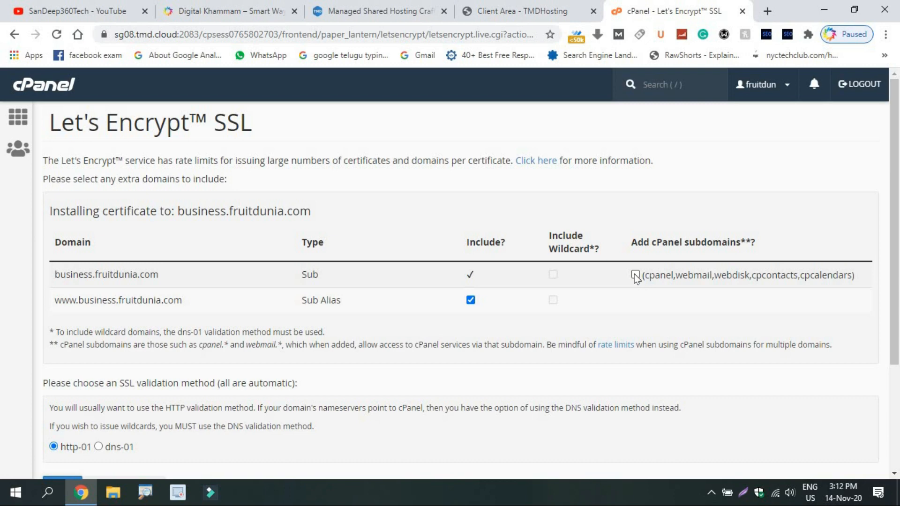
click(635, 275)
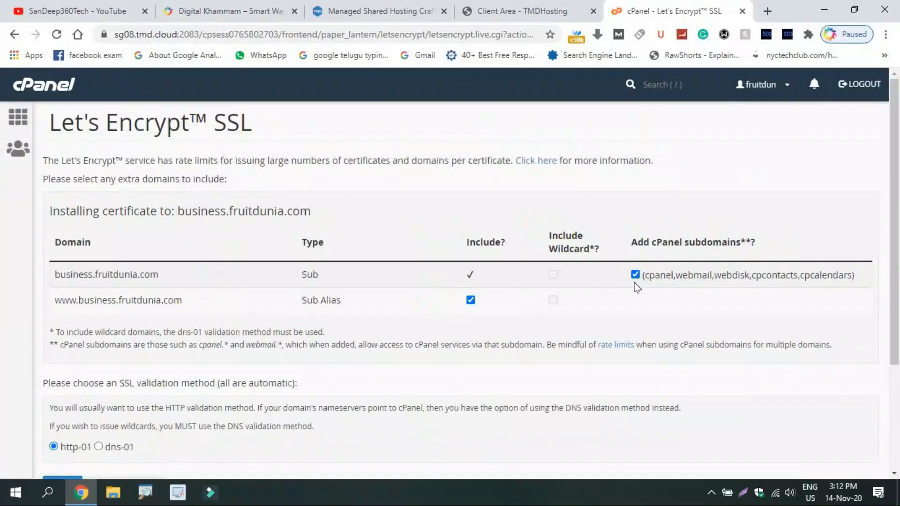
scroll(898, 208, down, 3)
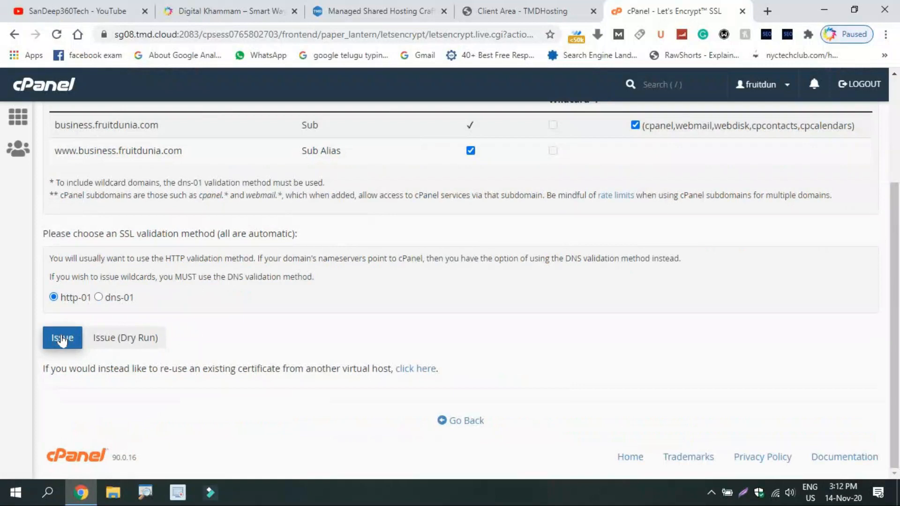
click(61, 341)
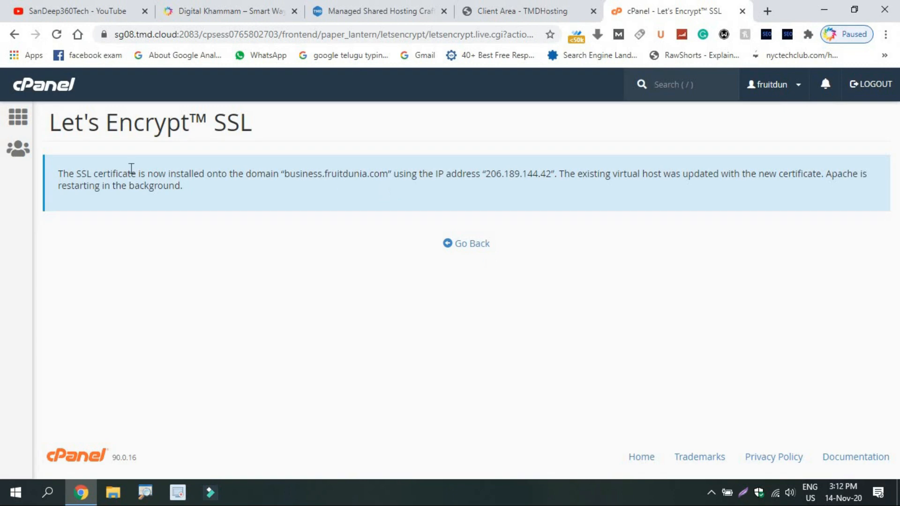
Step: From the cPanel home, open WordPress Manager by Softaculous under Software
click(23, 125)
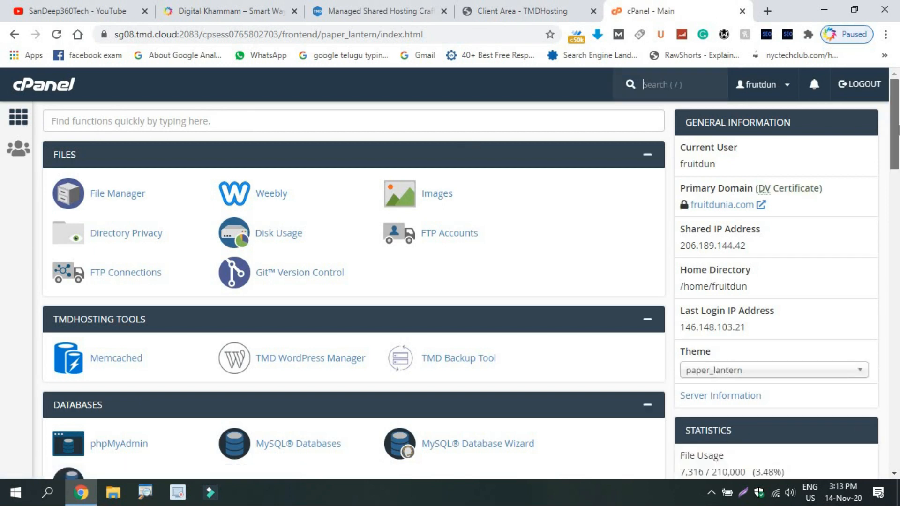
drag(898, 124, 898, 312)
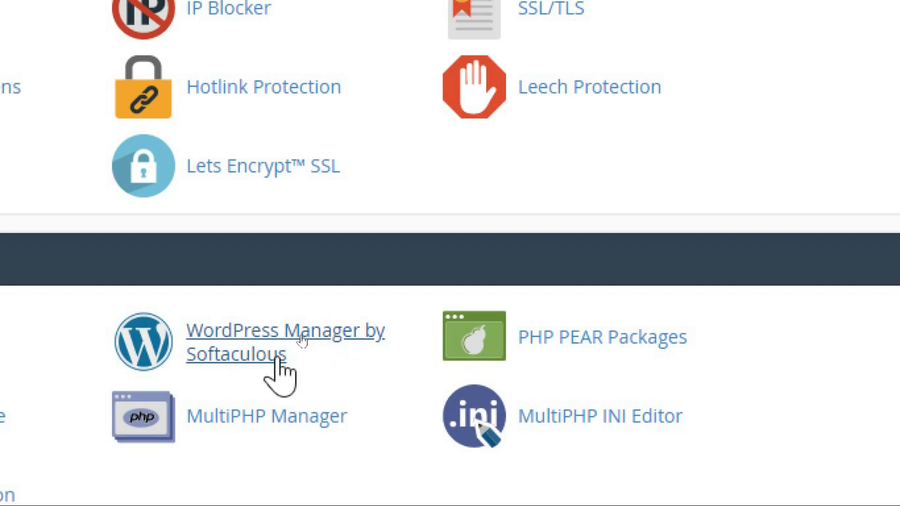
click(280, 358)
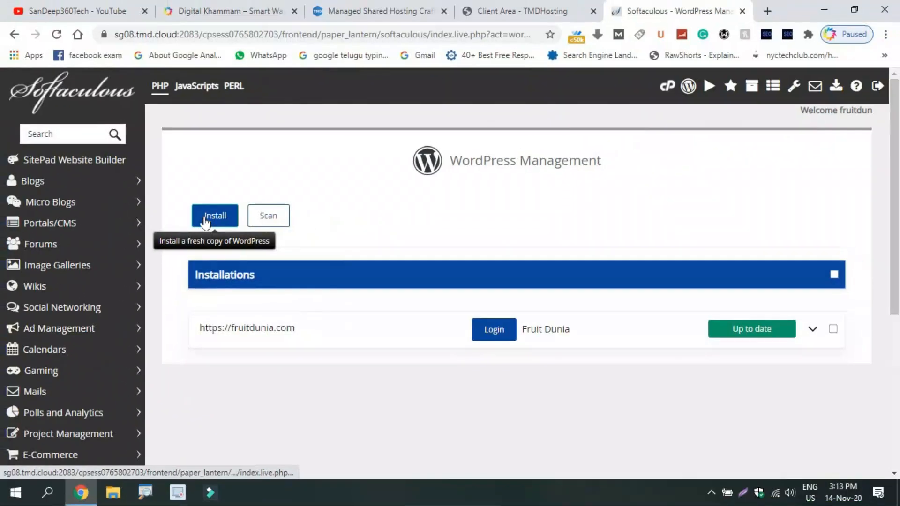
click(205, 220)
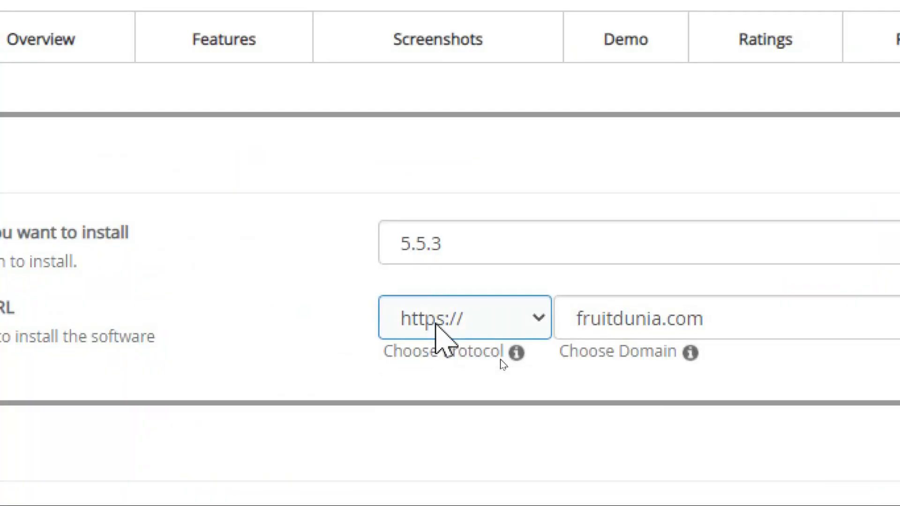
click(436, 324)
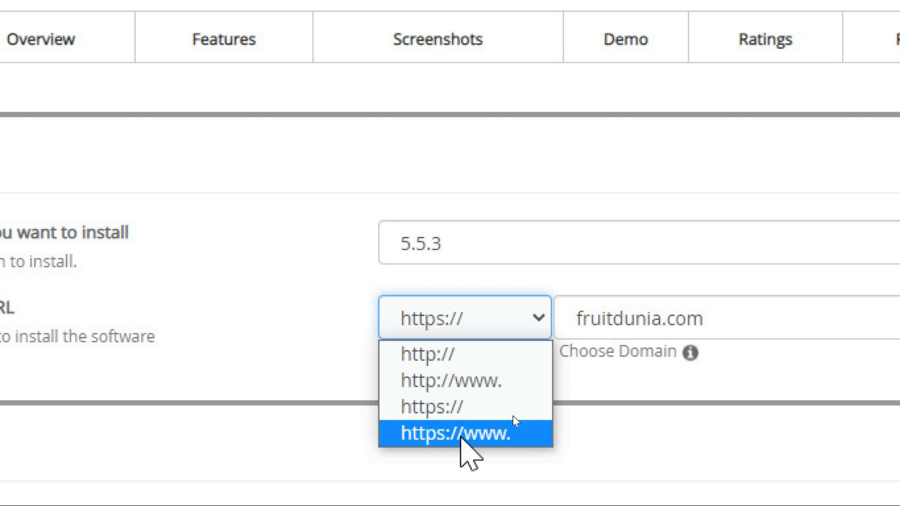
click(461, 434)
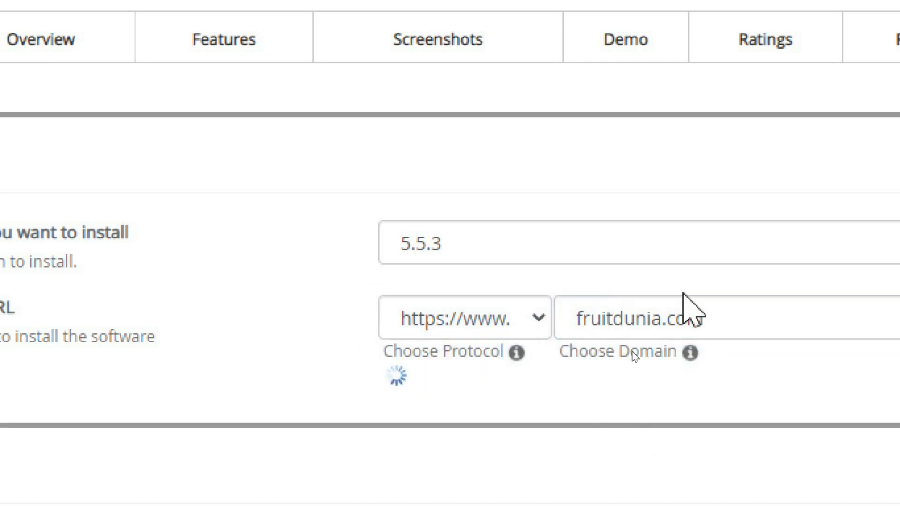
click(701, 317)
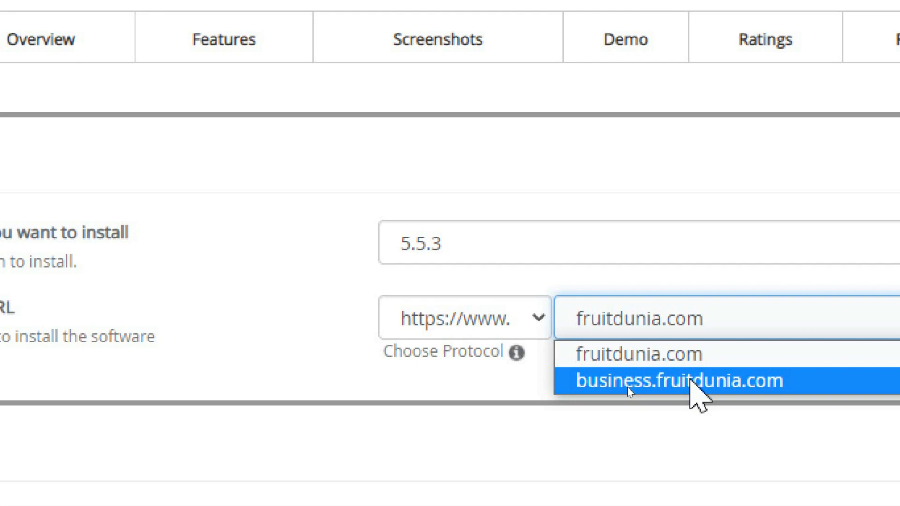
click(699, 381)
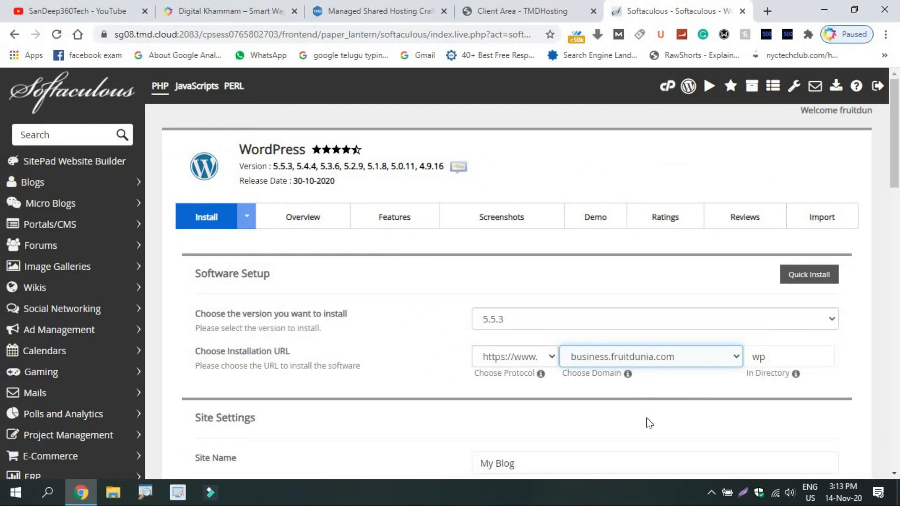
click(783, 355)
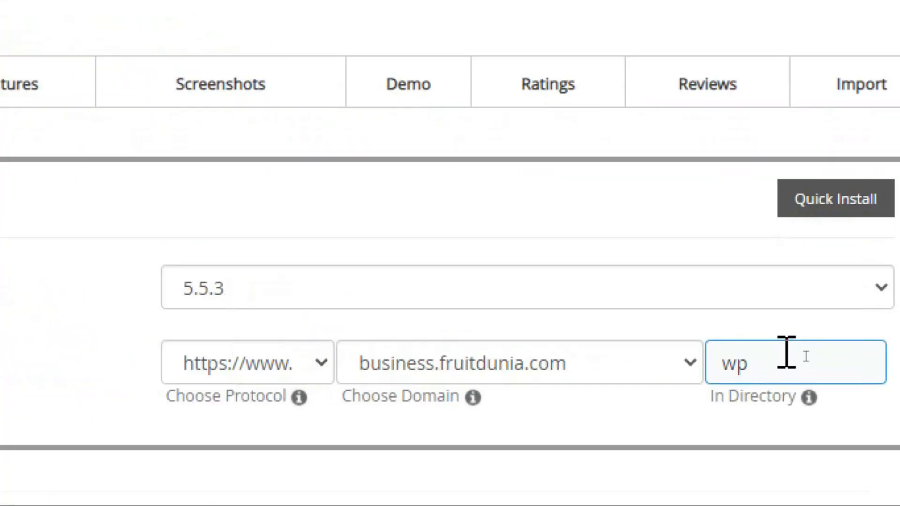
key(BackSpace)
key(BackSpace)
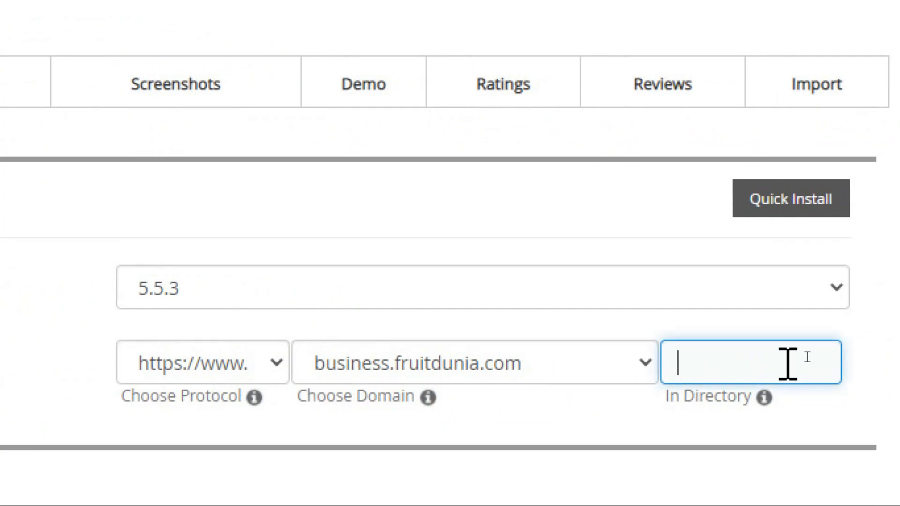
click(801, 438)
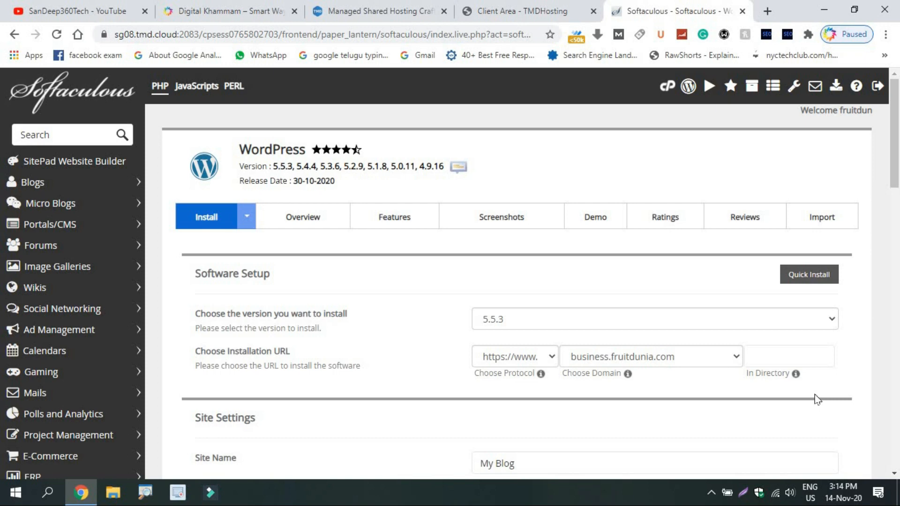
Step: Replace the default WordPress site name with 'Business'
drag(896, 187, 898, 244)
click(543, 245)
key(ctrl+a)
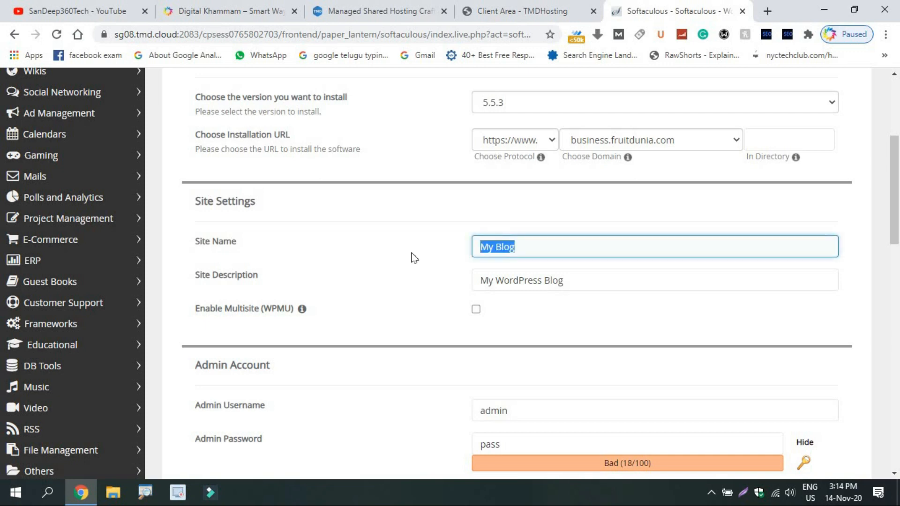
key(BackSpace)
text(B)
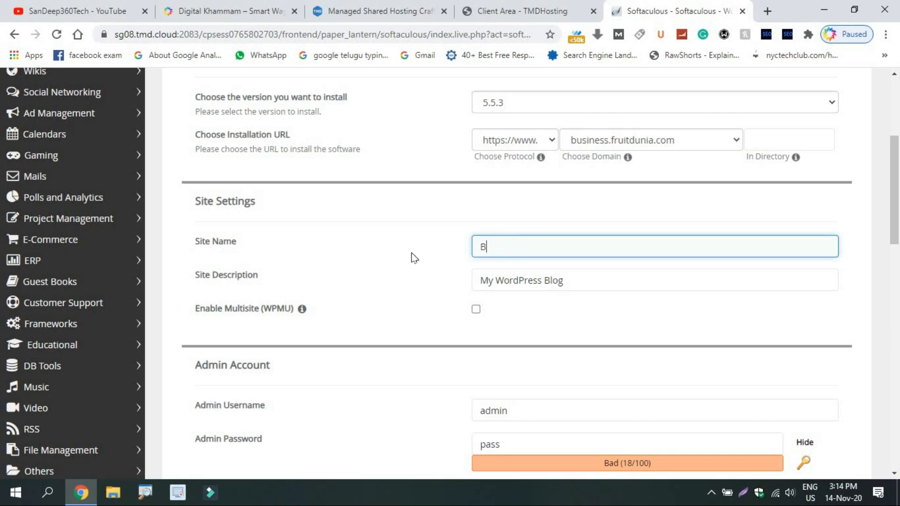
text(U)
key(BackSpace)
text(i)
key(BackSpace)
text(usine)
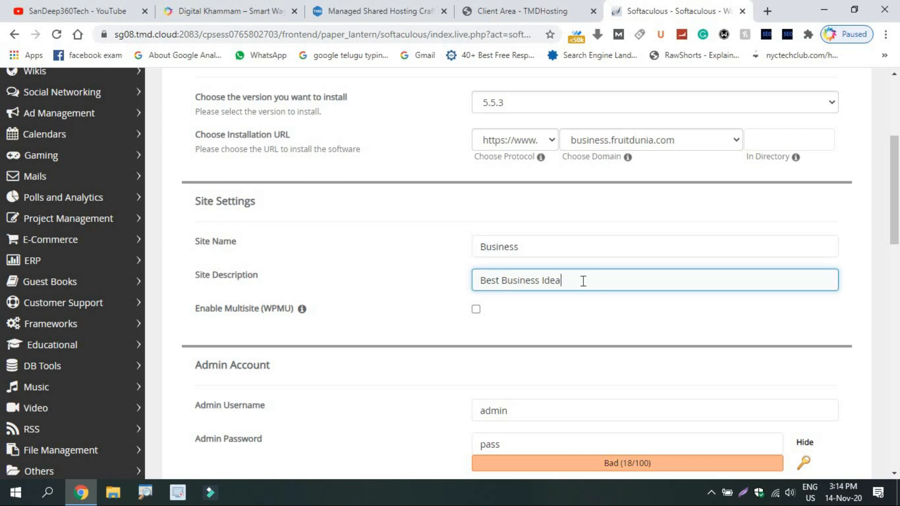
text(s)
scroll(327, 229, down, 4)
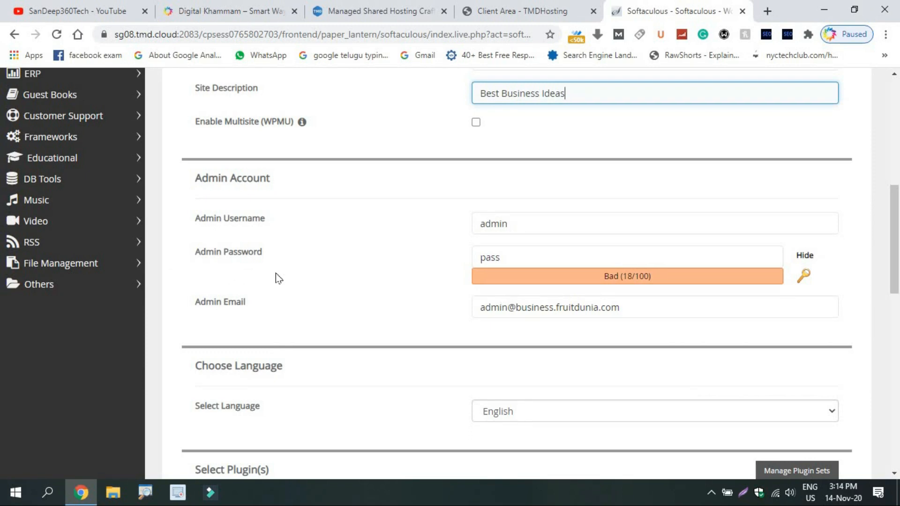
Step: Replace the default admin username and admin password with new values
double_click(516, 223)
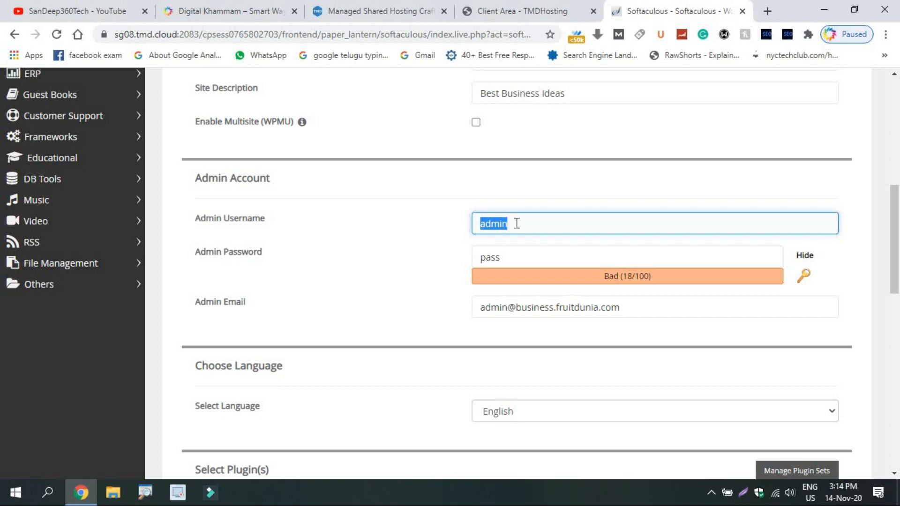
text(Demo1)
double_click(511, 255)
text(XDe)
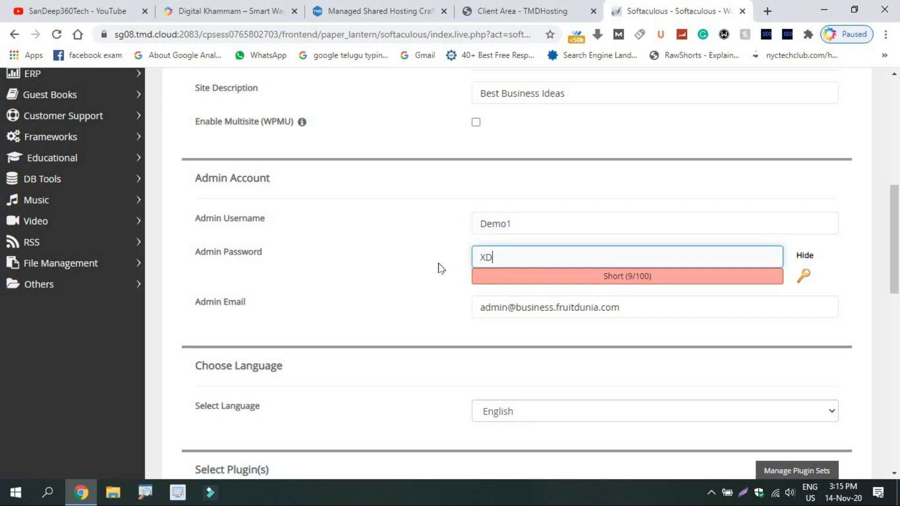
key(BackSpace)
key(BackSpace)
key(BackSpace)
text(Demo@1)
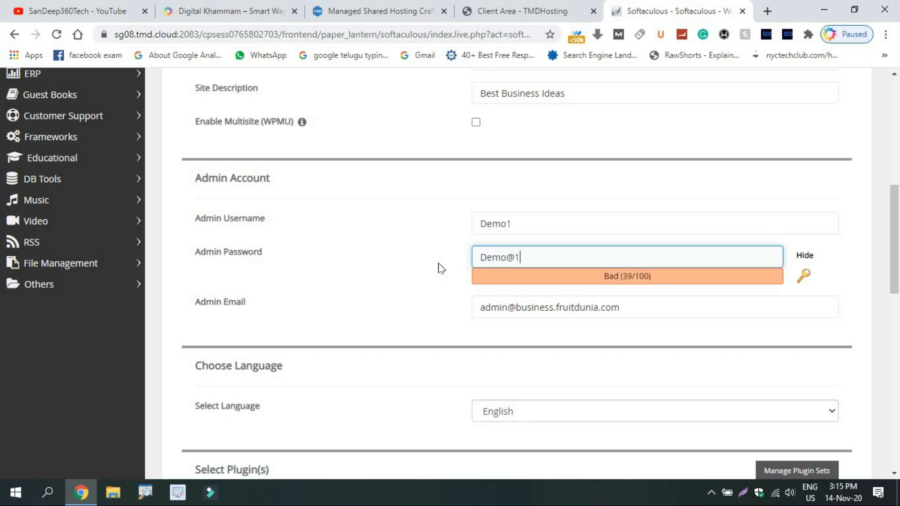
click(411, 256)
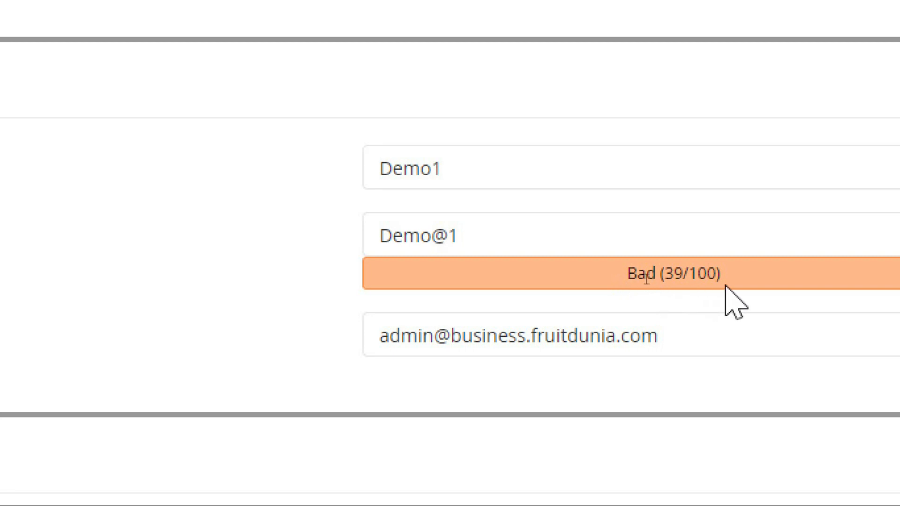
Step: Extend the admin password, then fill in the admin e-mail field
click(583, 222)
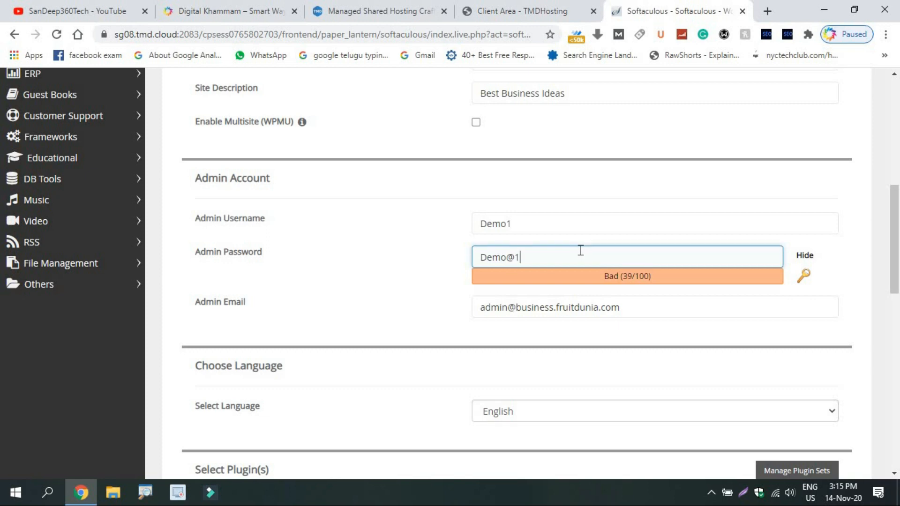
text(@)
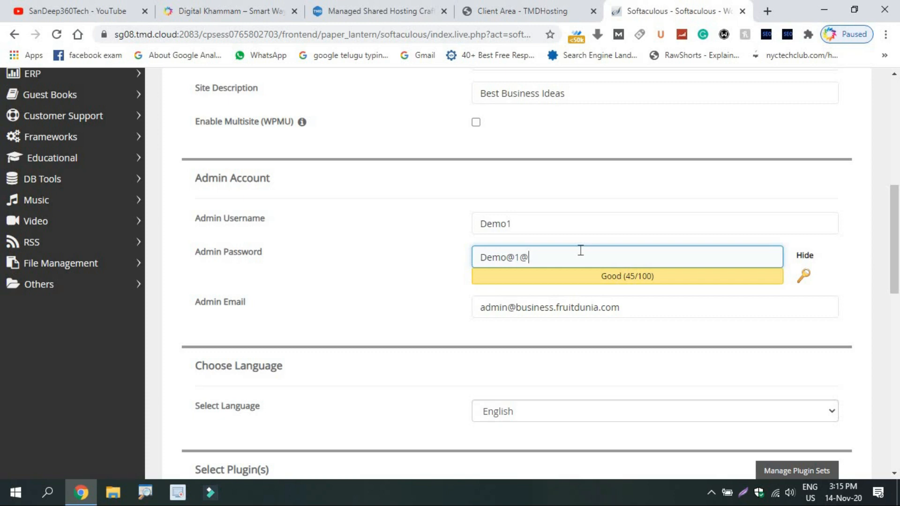
text(123)
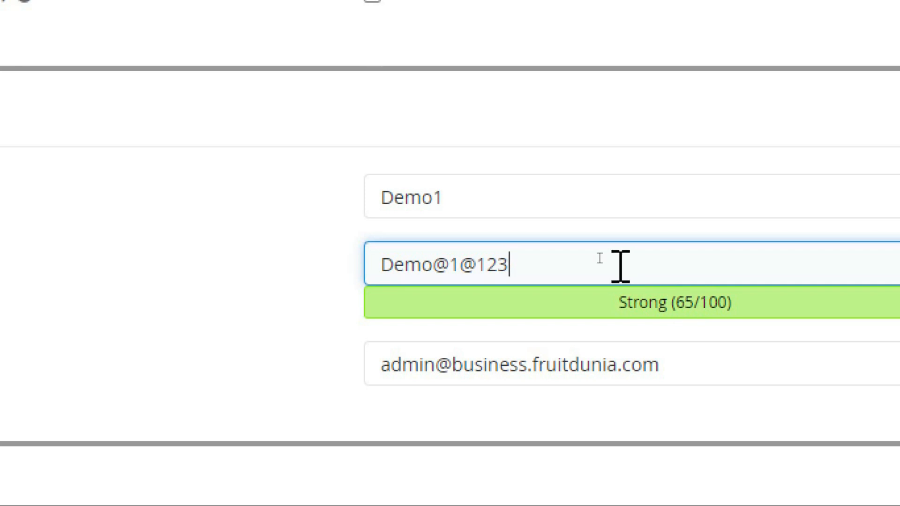
key(BackSpace)
key(BackSpace)
key(BackSpace)
key(BackSpace)
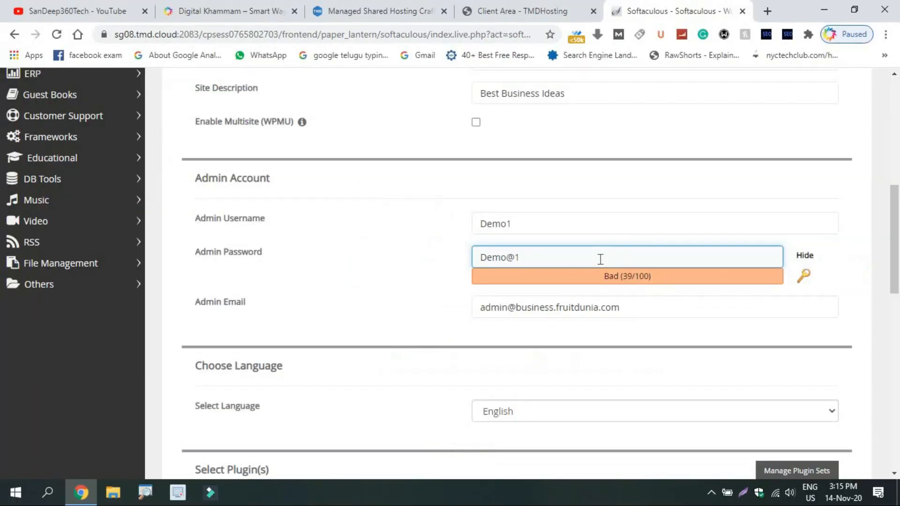
click(697, 352)
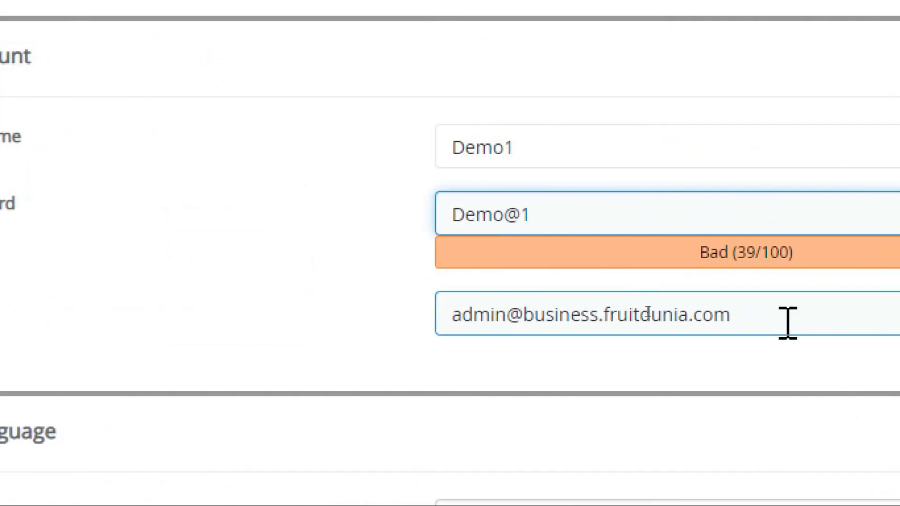
click(788, 323)
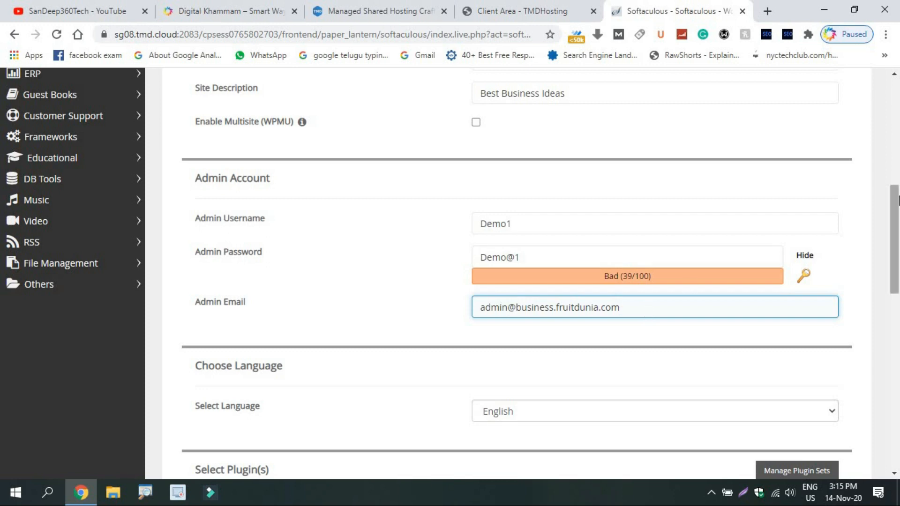
Step: Expand Advanced Options and confirm database wp640, table prefix wpvo_ and auto-upgrade off
drag(895, 207, 899, 299)
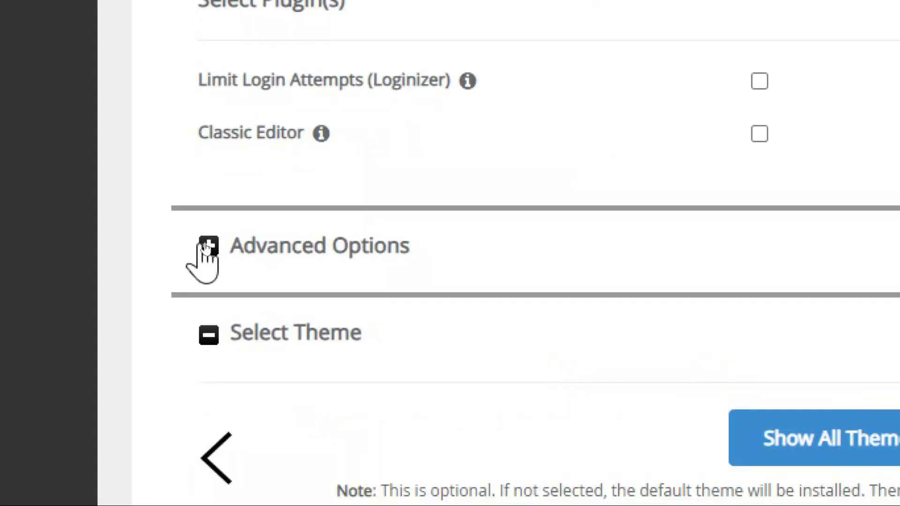
click(209, 246)
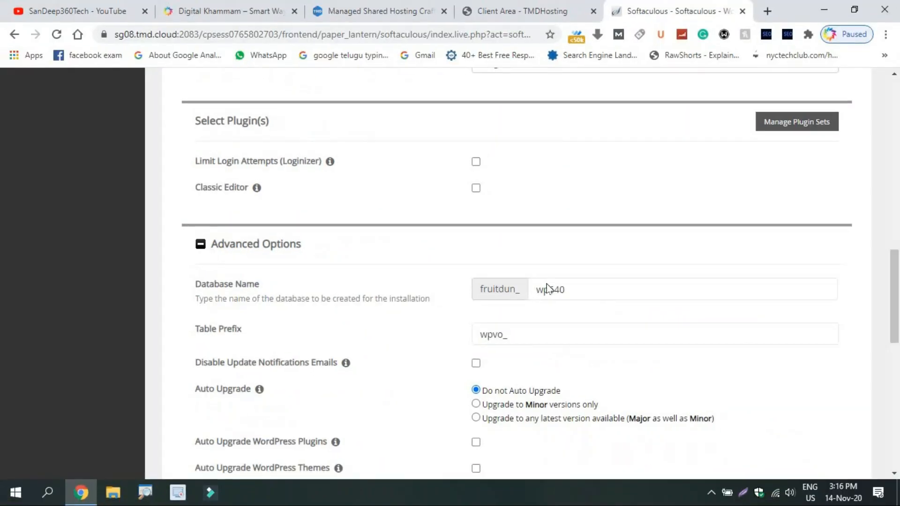
scroll(899, 290, down, 4)
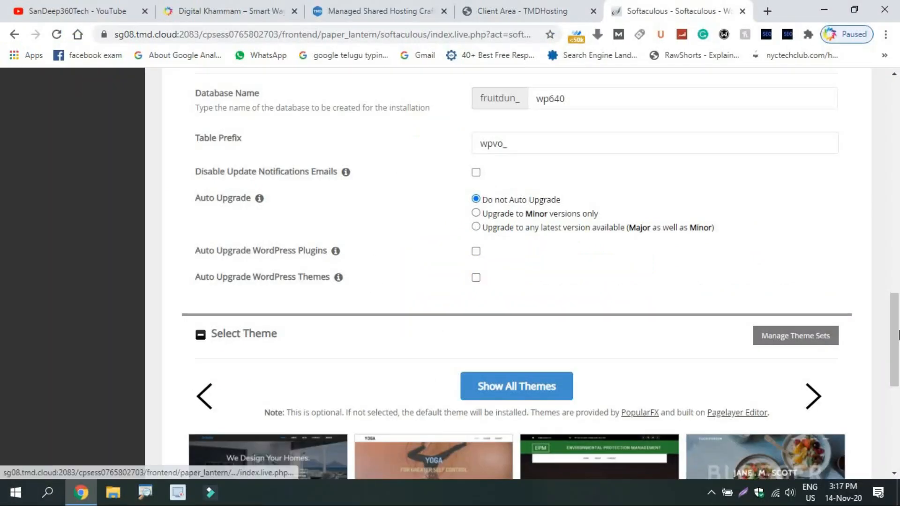
drag(897, 359, 898, 408)
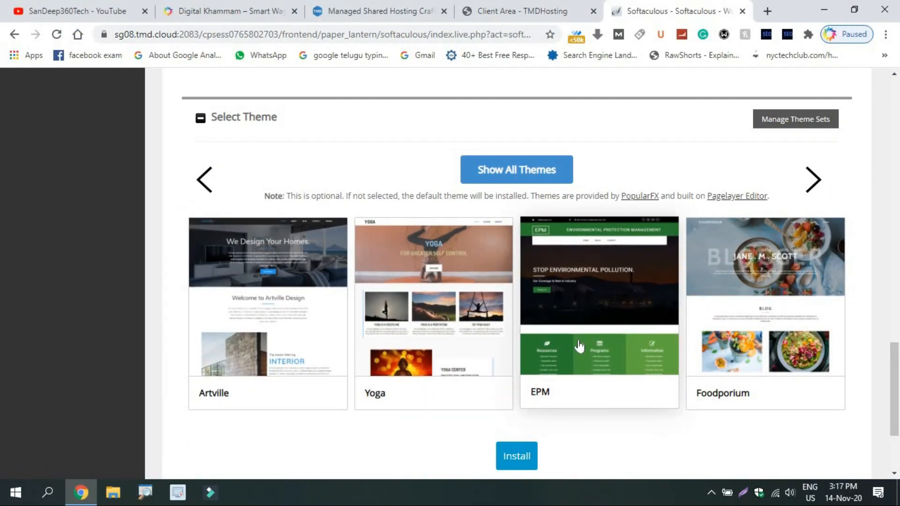
Step: Preview and select the Foodporium theme, then review the completed install form
click(713, 325)
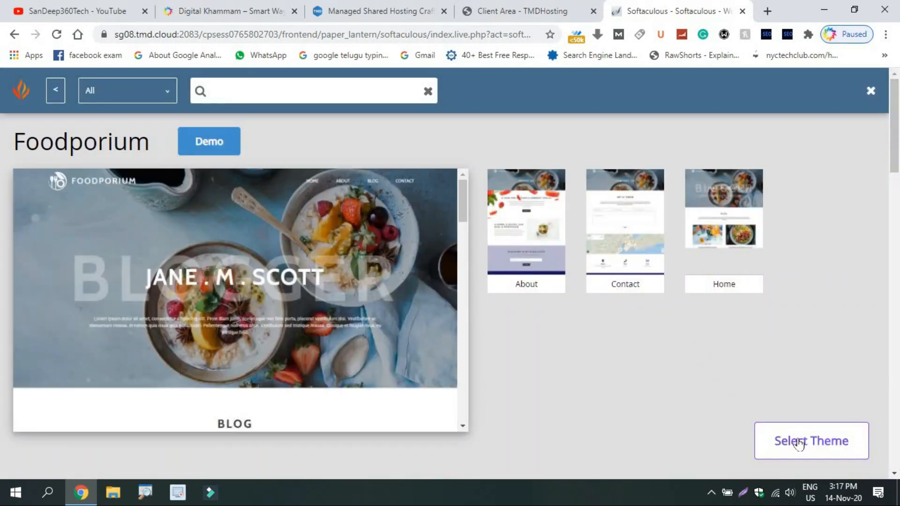
click(800, 443)
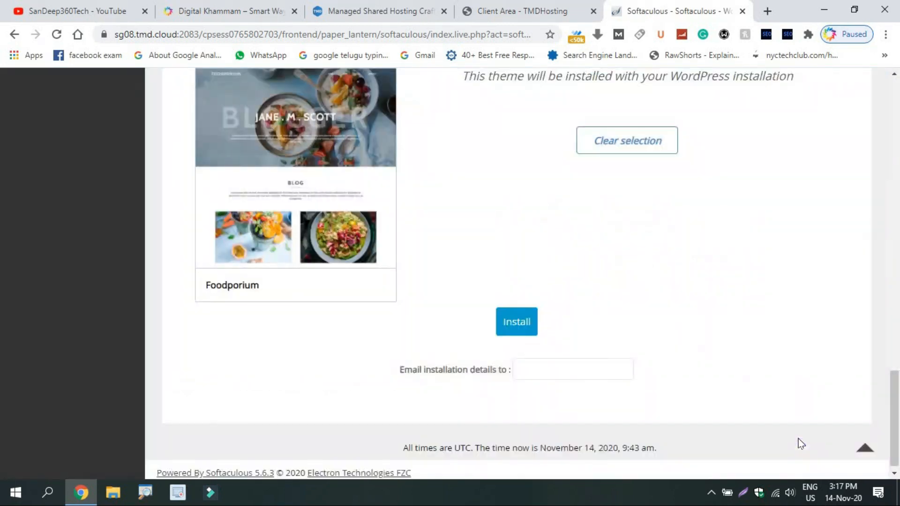
click(537, 364)
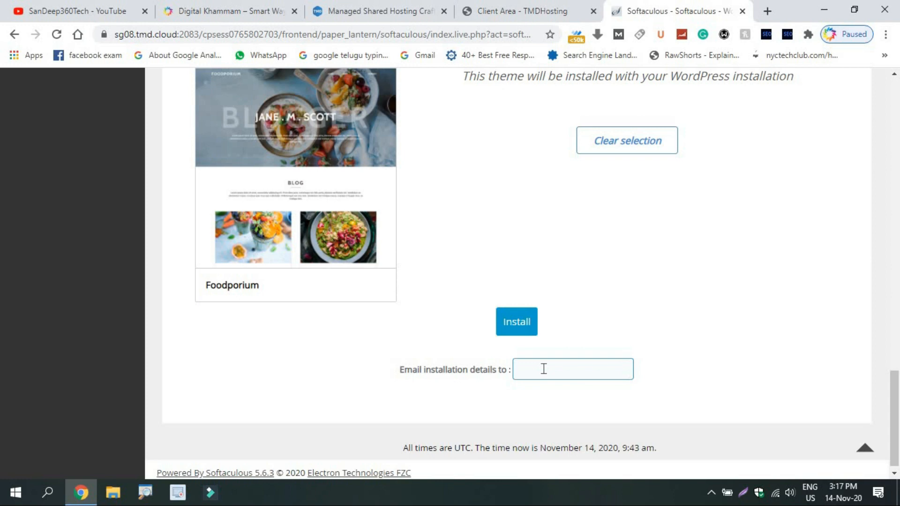
click(523, 330)
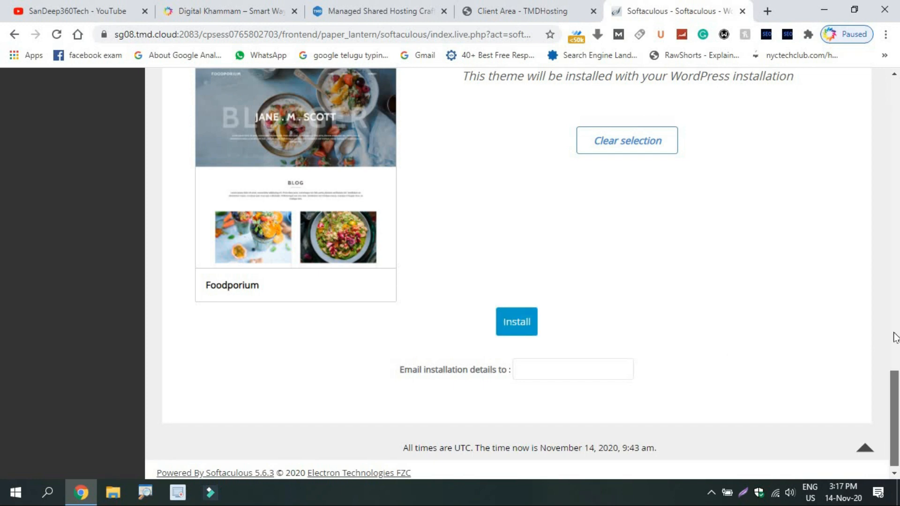
drag(894, 391, 896, 247)
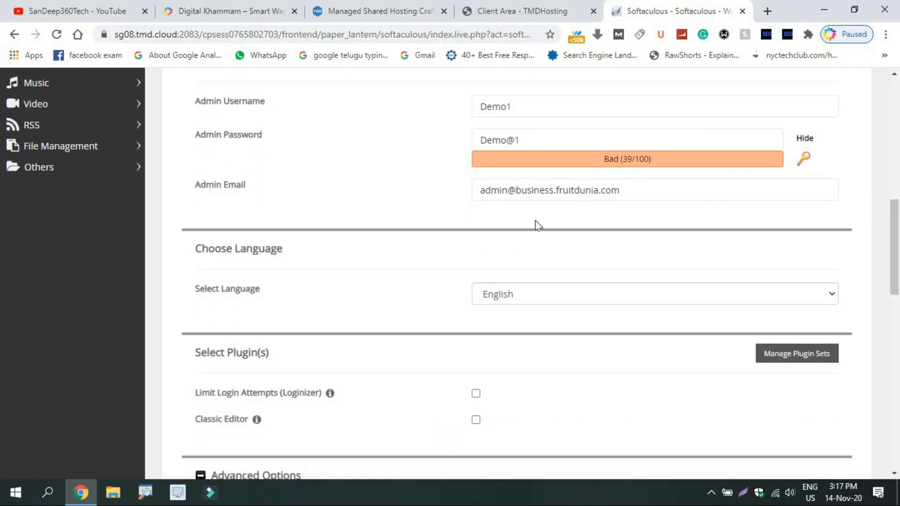
drag(897, 296, 897, 468)
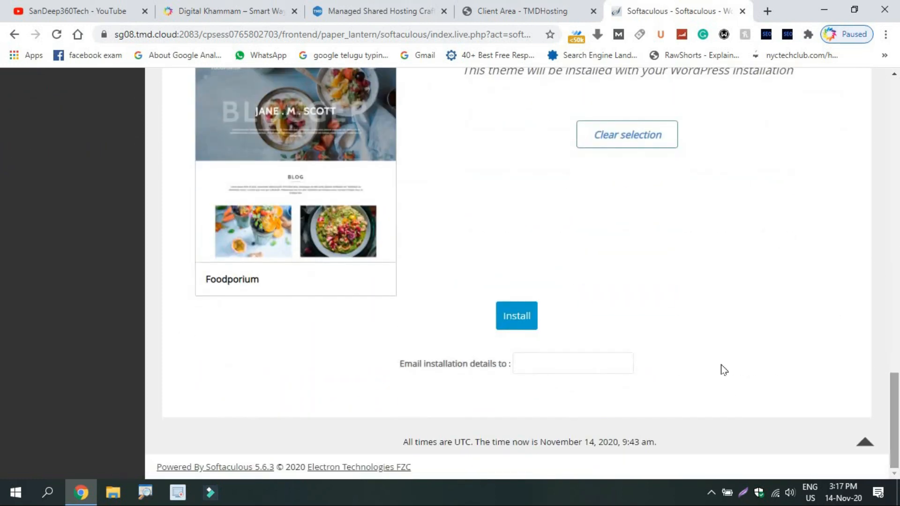
click(501, 311)
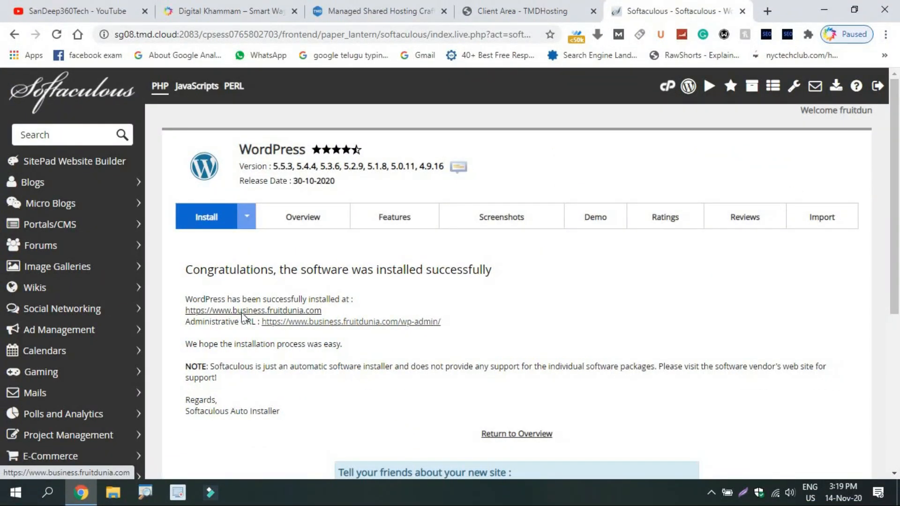
Step: Open business.fruitdunia.com in a new tab, confirm its secure connection, and scroll the Foodporium home page
click(223, 349)
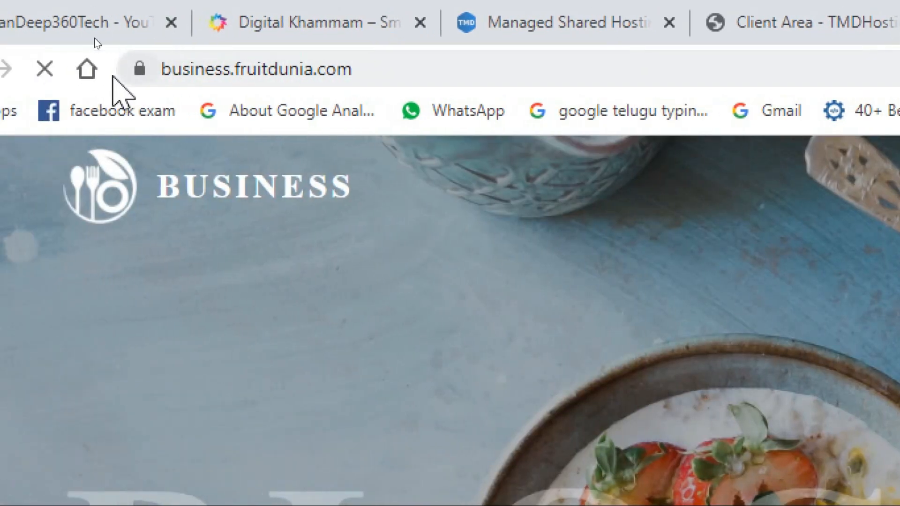
click(139, 69)
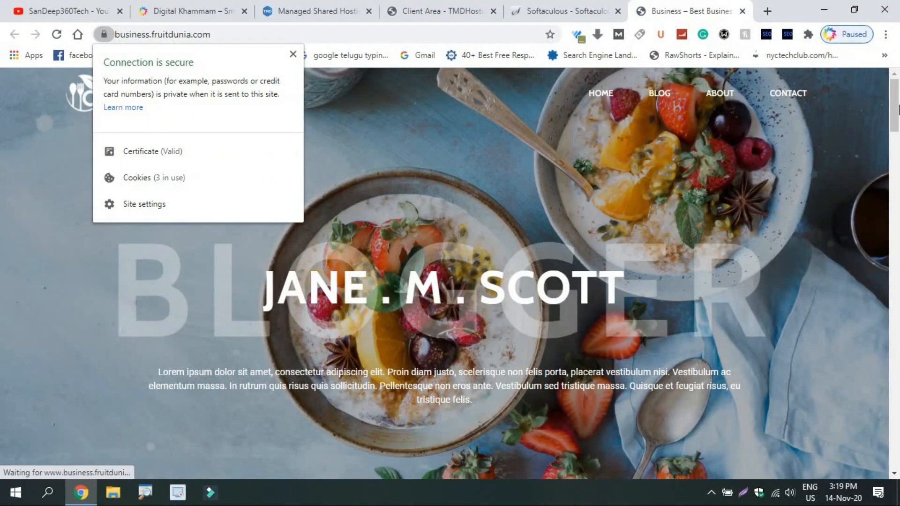
drag(896, 108, 899, 178)
drag(898, 239, 898, 84)
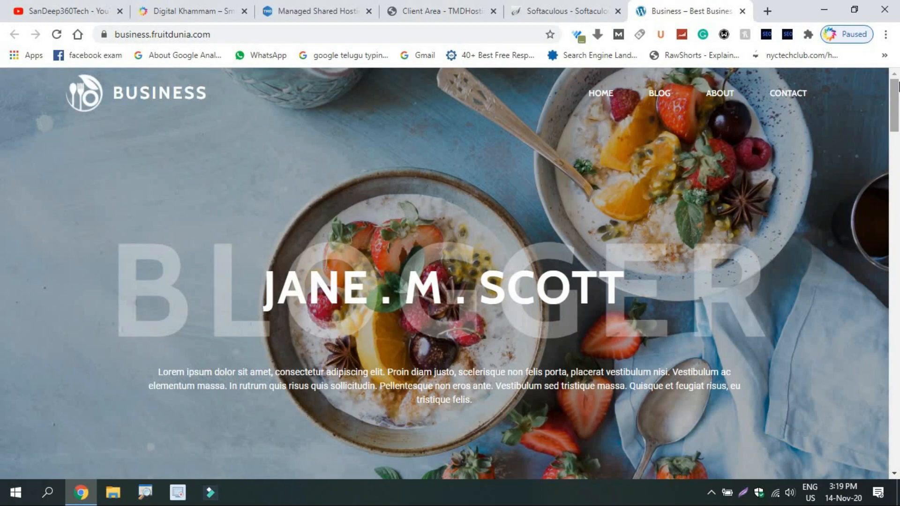
Step: Return from the installation result page to the cPanel home and scroll through it
click(477, 6)
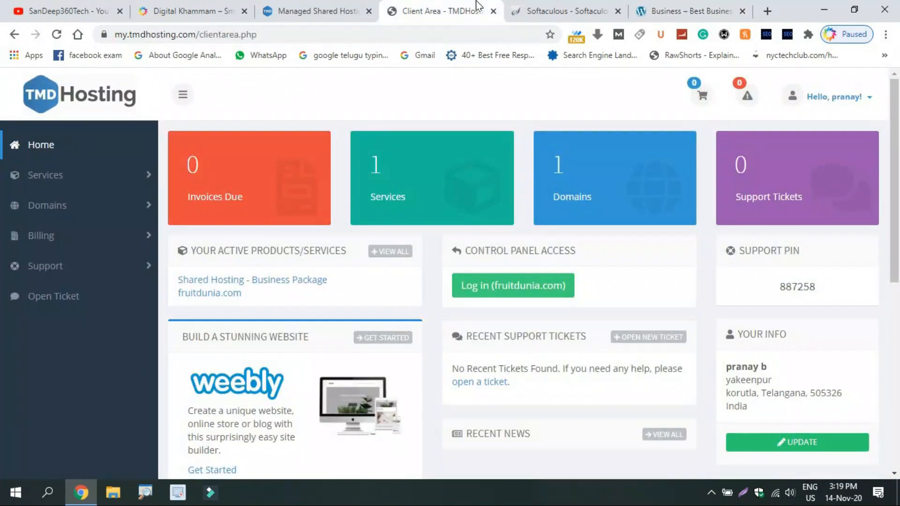
click(571, 6)
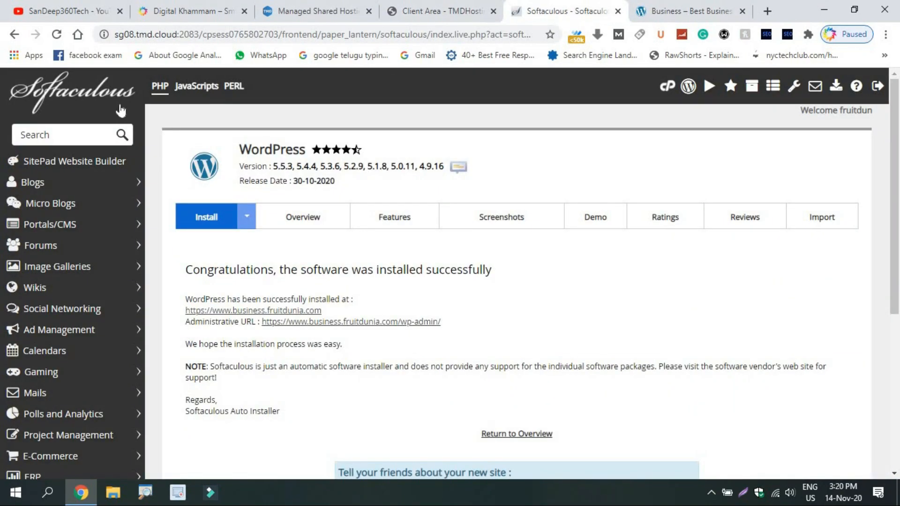
click(663, 90)
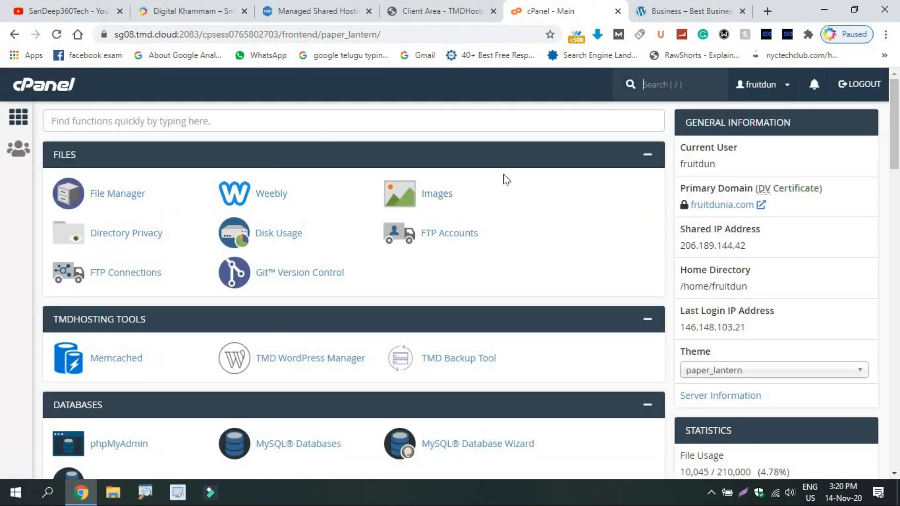
drag(898, 103, 897, 169)
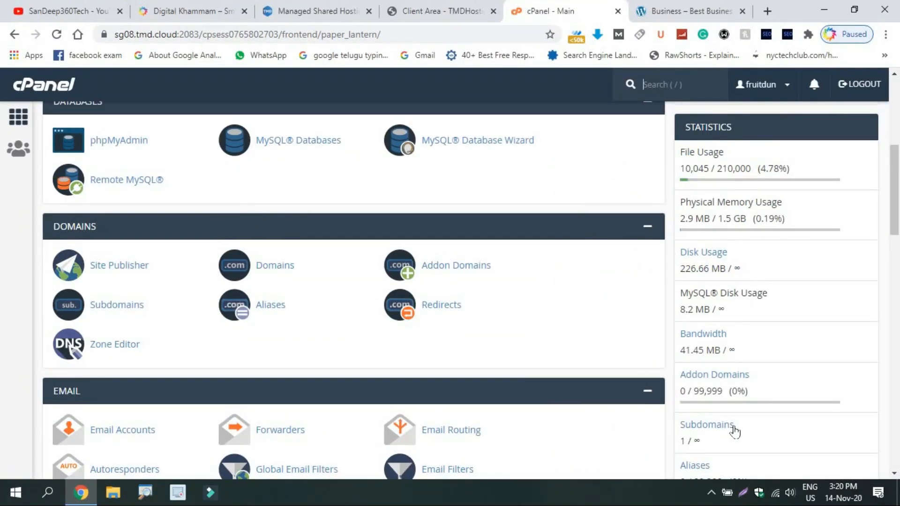
drag(898, 221, 899, 331)
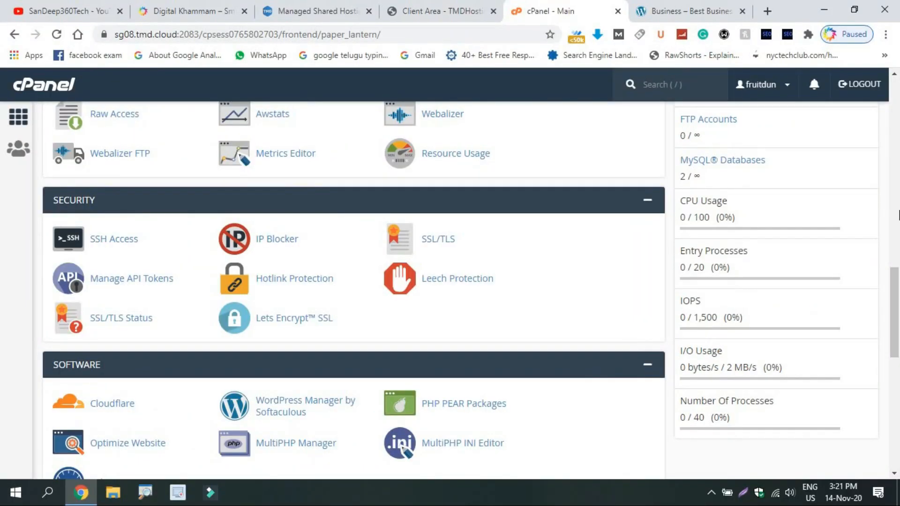
click(897, 211)
drag(897, 211, 897, 84)
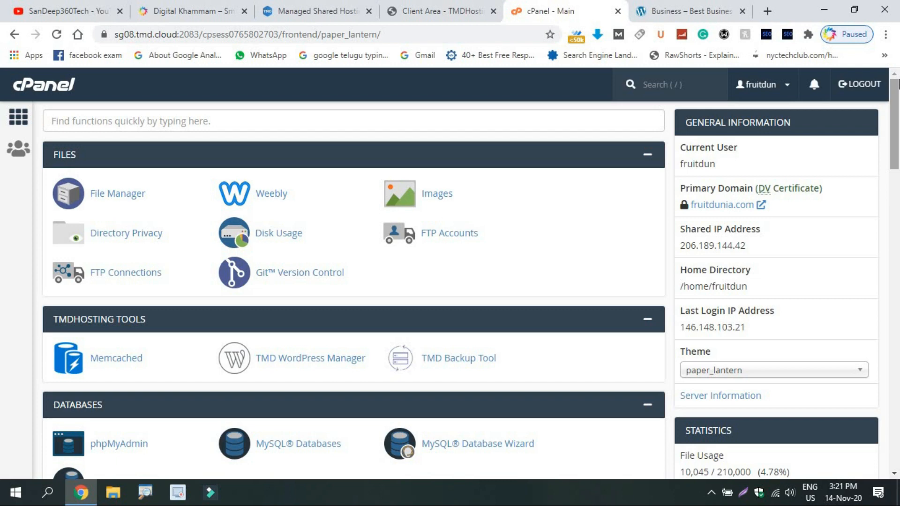
Step: Switch through the open tabs to the YouTube channel's videos page
click(322, 4)
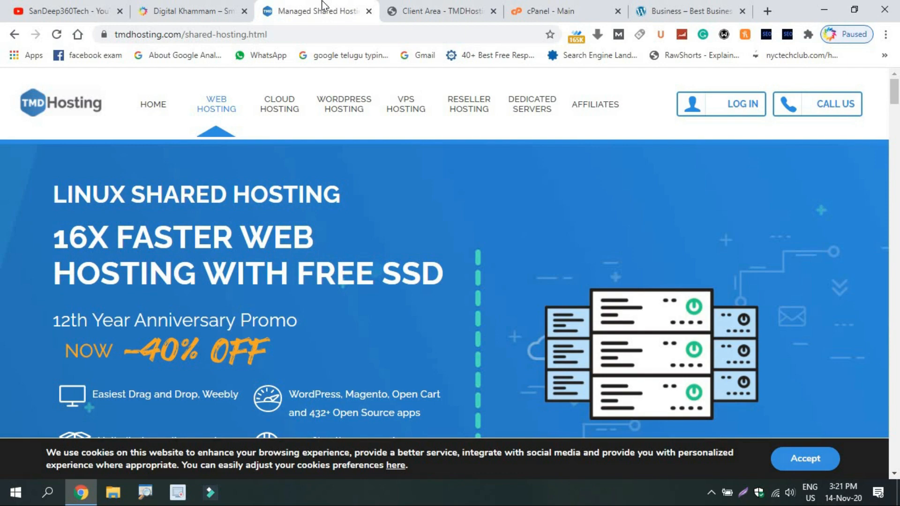
click(190, 11)
click(59, 5)
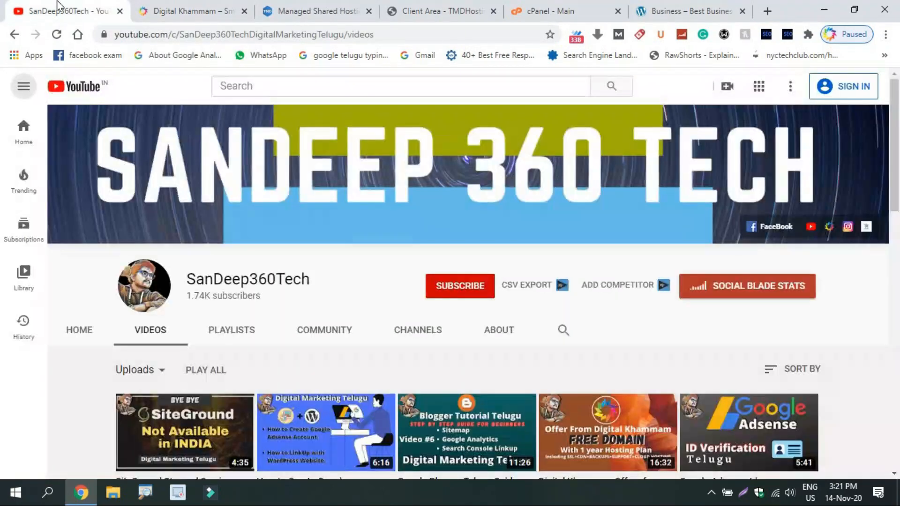